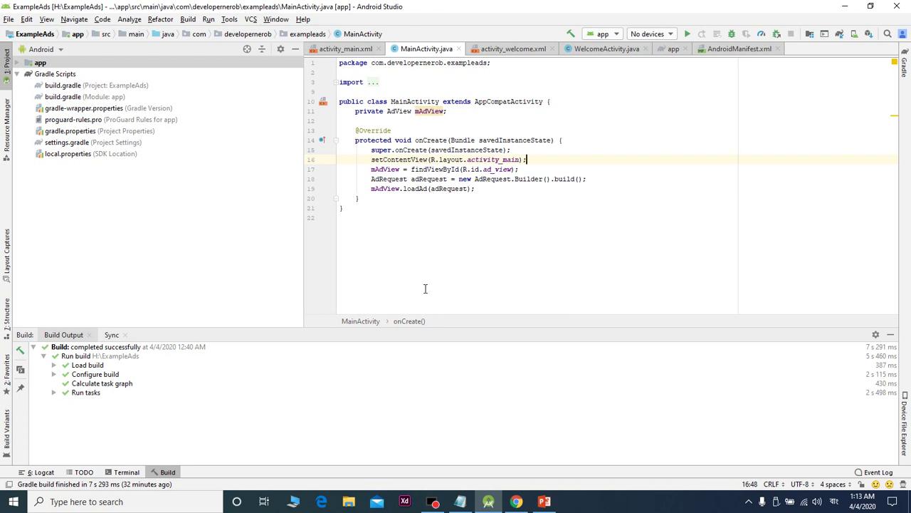
pyautogui.click(231, 20)
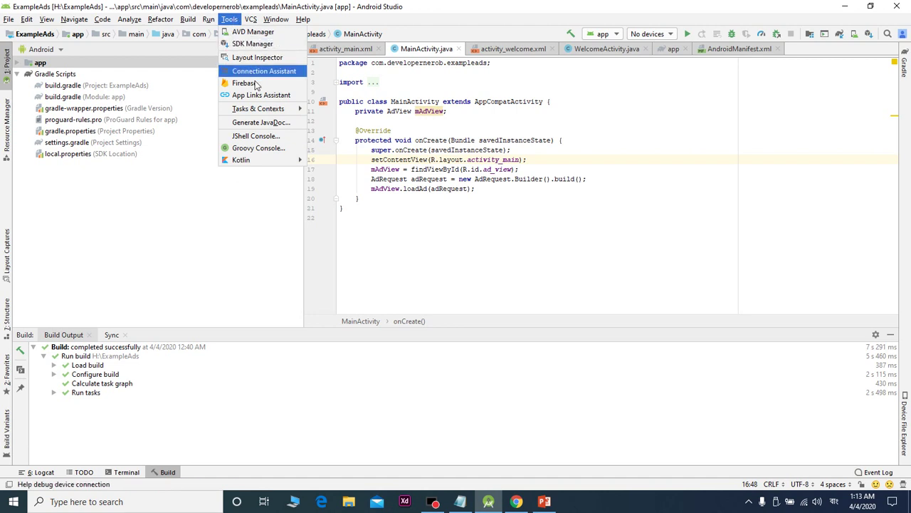
pyautogui.click(902, 33)
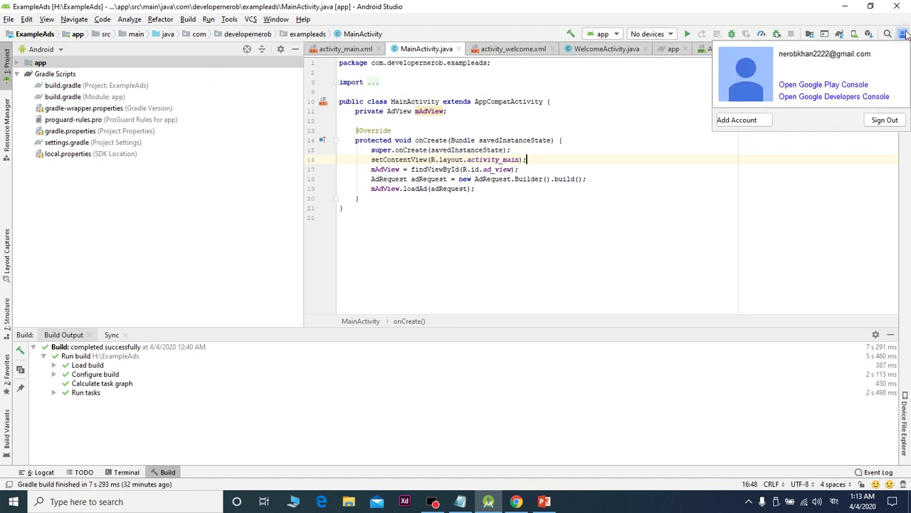
pyautogui.click(649, 112)
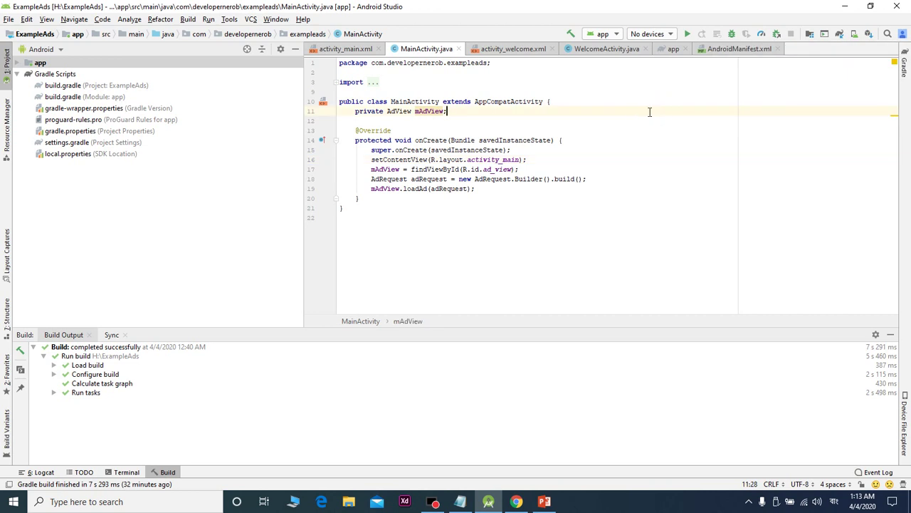
# Switch to Chrome, search Google for "firebase" and go through the Firebase website to its console
pyautogui.click(516, 501)
pyautogui.write('fi')
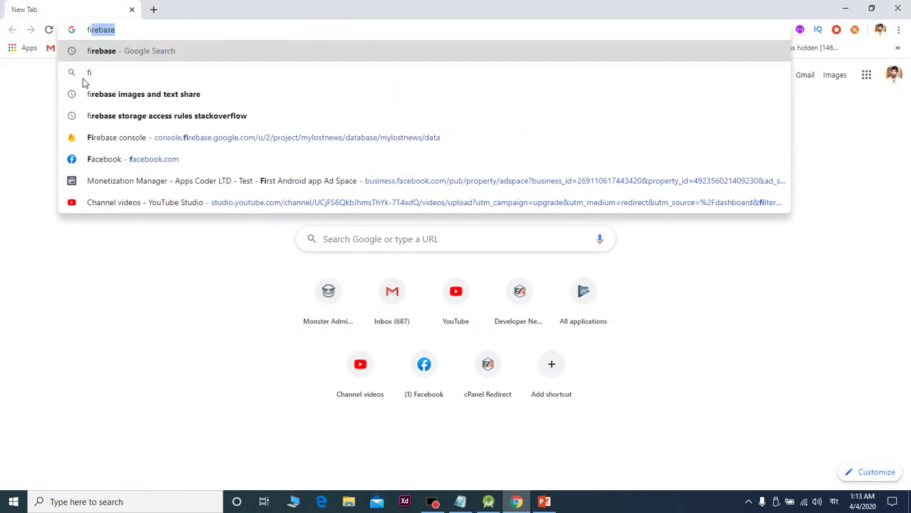
pyautogui.write('rebase')
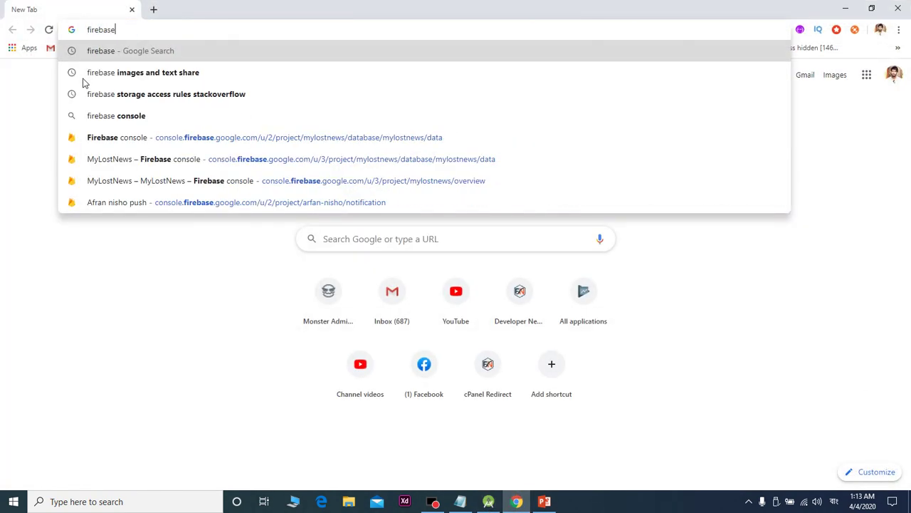
pyautogui.press('Return')
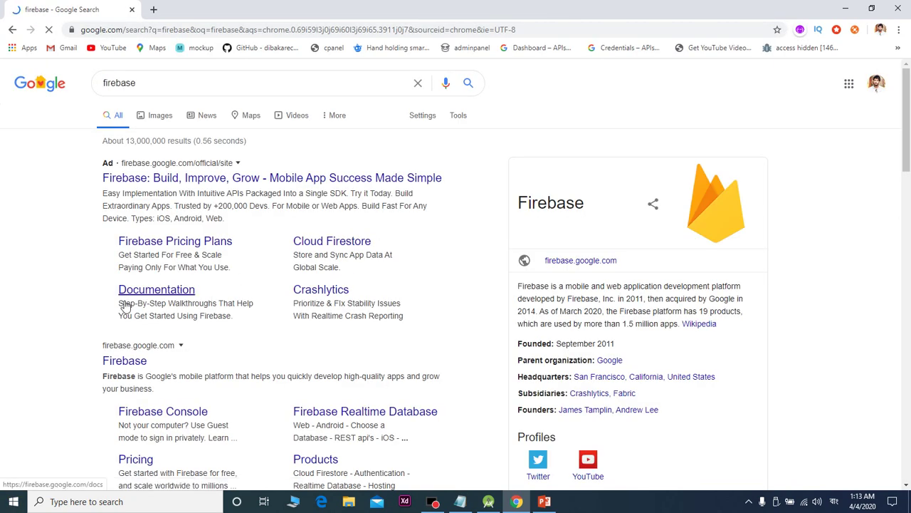
pyautogui.scroll(-2, 122, 303)
pyautogui.click(125, 246)
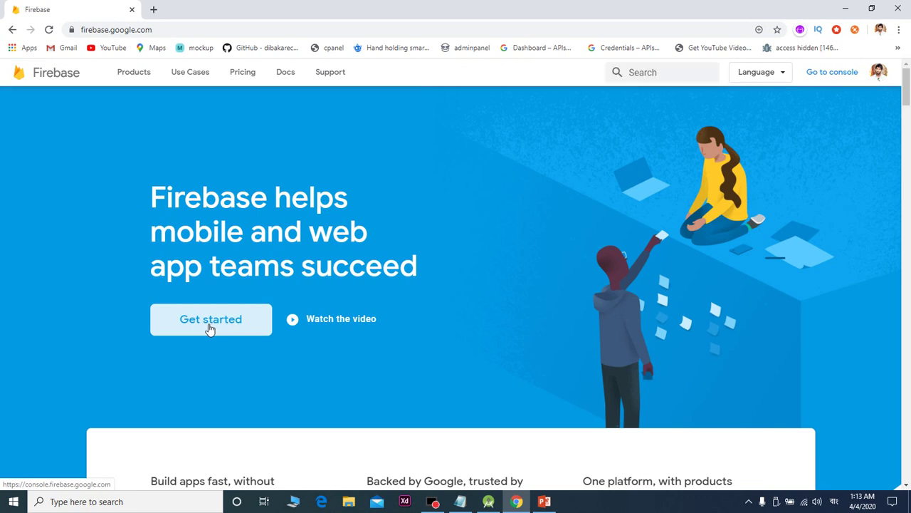
pyautogui.click(211, 325)
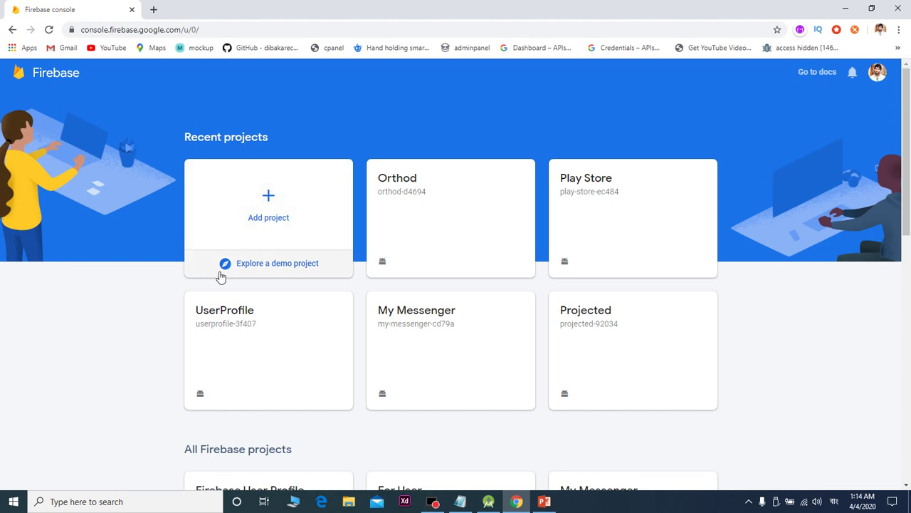
# Start a new Firebase project named TestPoject and continue to the Google Analytics stage
pyautogui.click(254, 211)
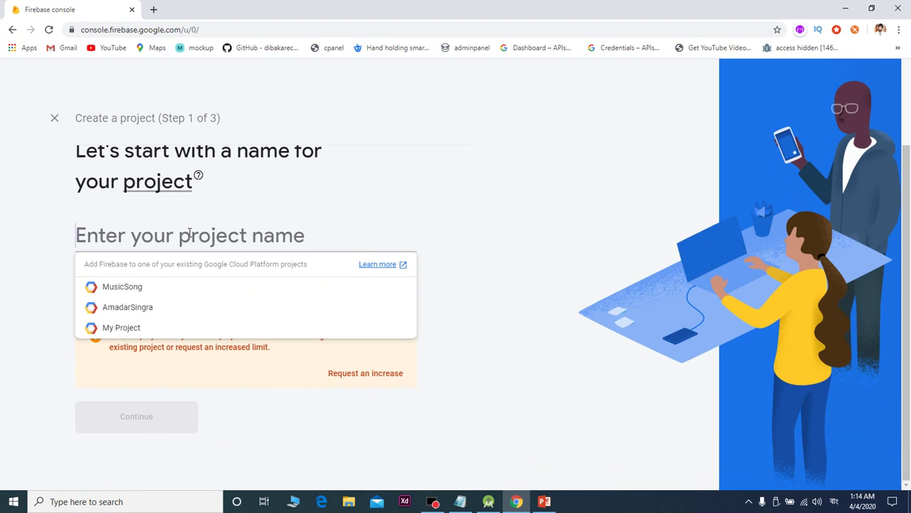
pyautogui.write('T')
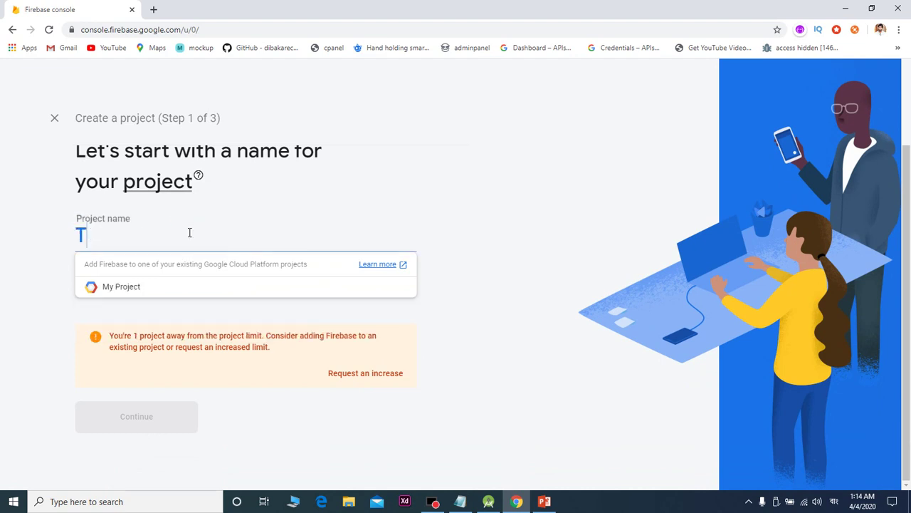
pyautogui.write('est')
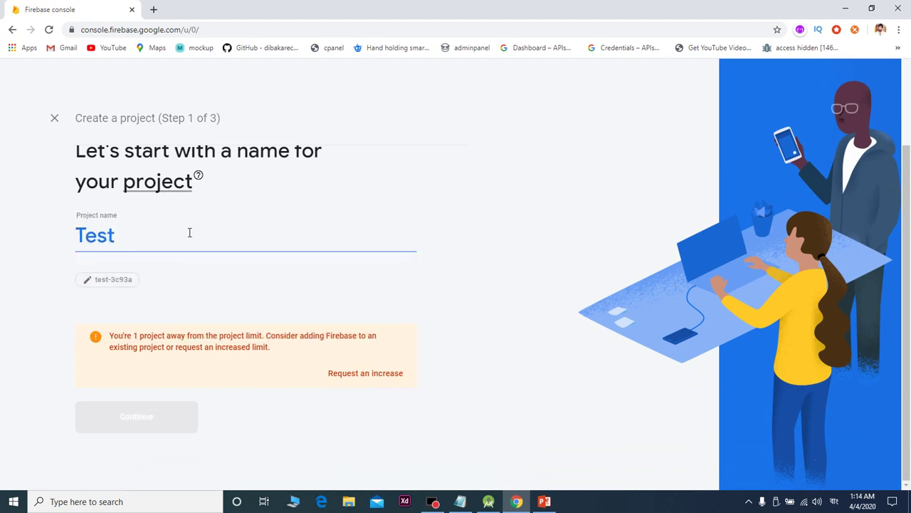
pyautogui.write('Poject')
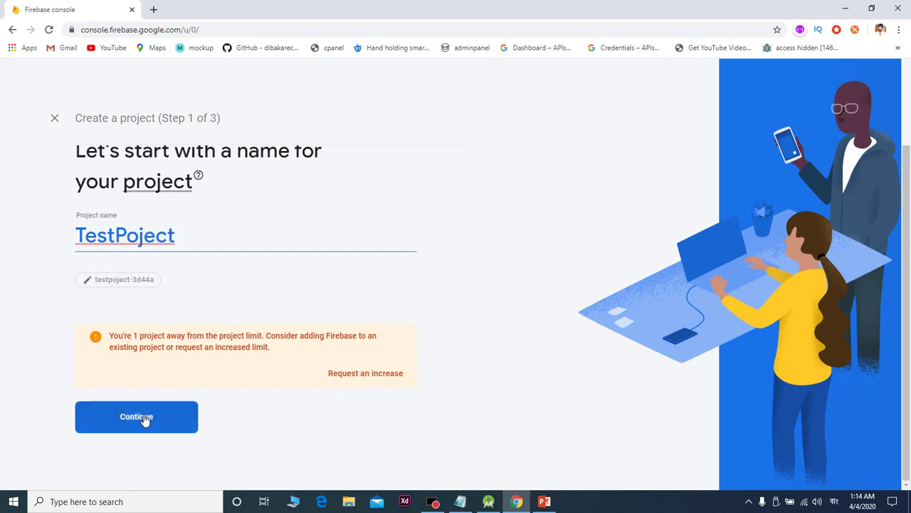
pyautogui.click(146, 418)
# Keep Google Analytics enabled, accept the data protection and Google Analytics terms, and create the project
pyautogui.scroll(-3, 384, 264)
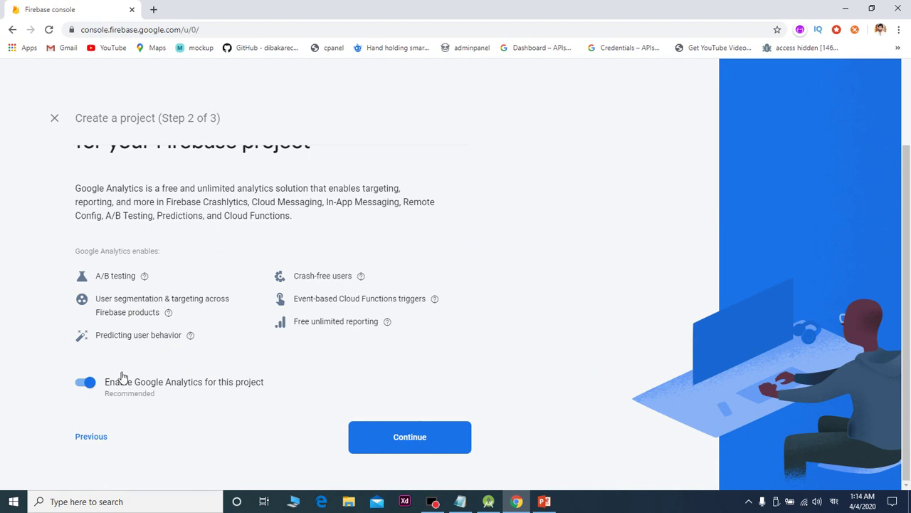
pyautogui.click(398, 447)
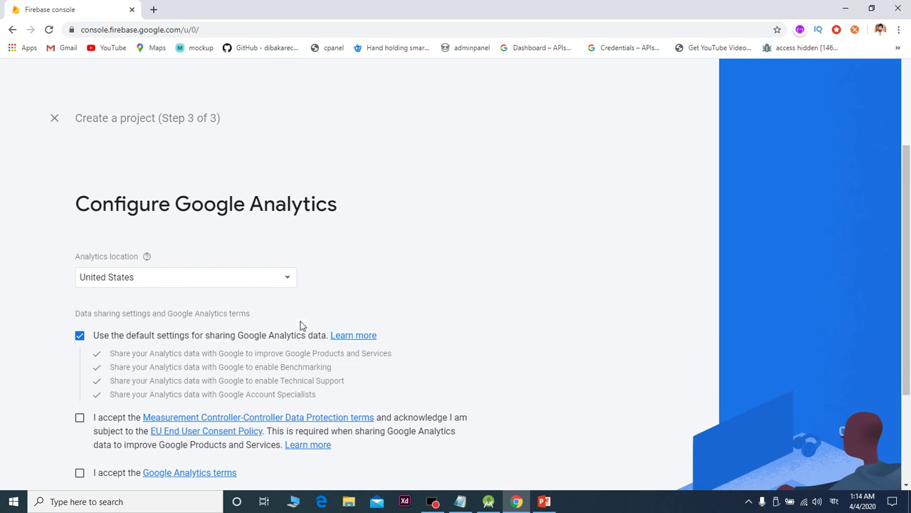
pyautogui.scroll(-2, 374, 293)
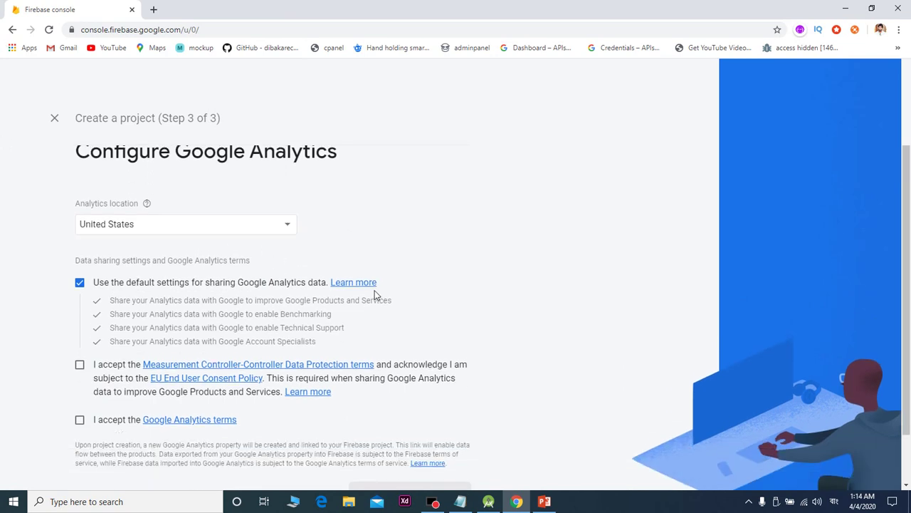
pyautogui.scroll(-1, 435, 304)
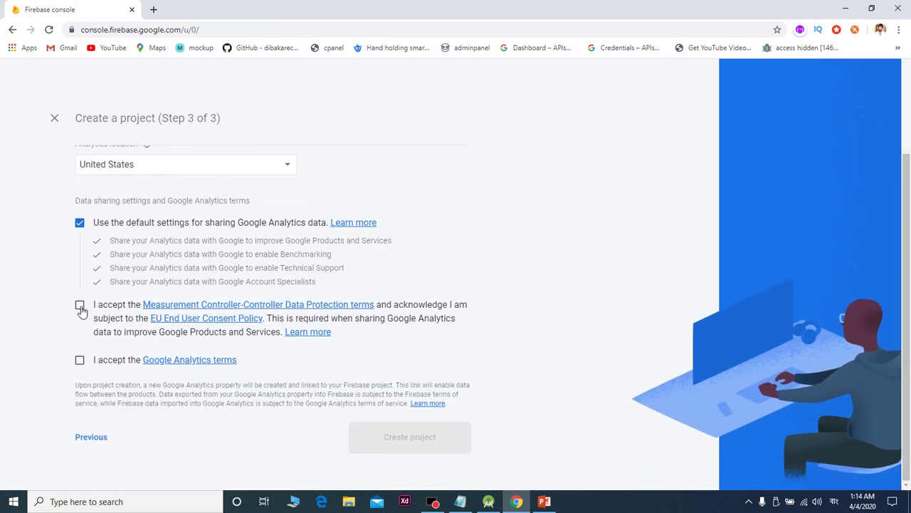
pyautogui.click(79, 304)
pyautogui.click(81, 361)
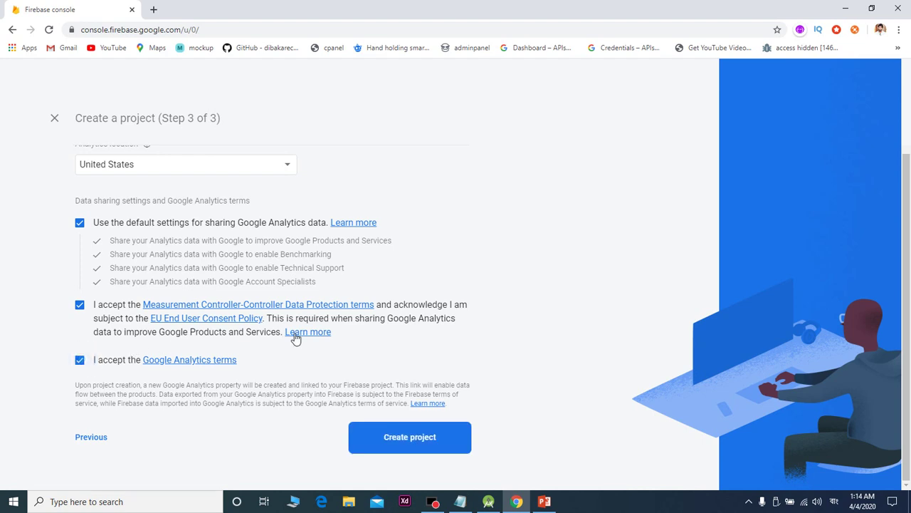
pyautogui.click(402, 435)
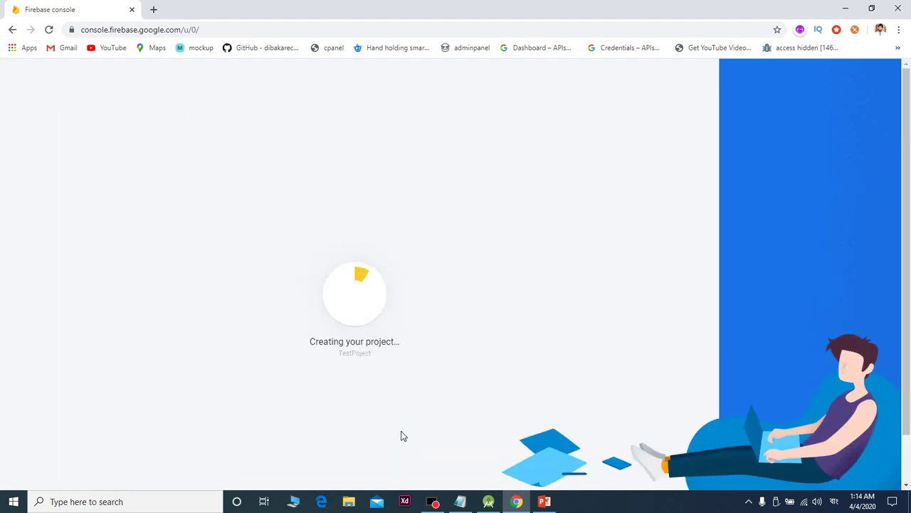
# Switch to Android Studio and copy the package name from the package declaration of MainActivity.java
pyautogui.click(489, 501)
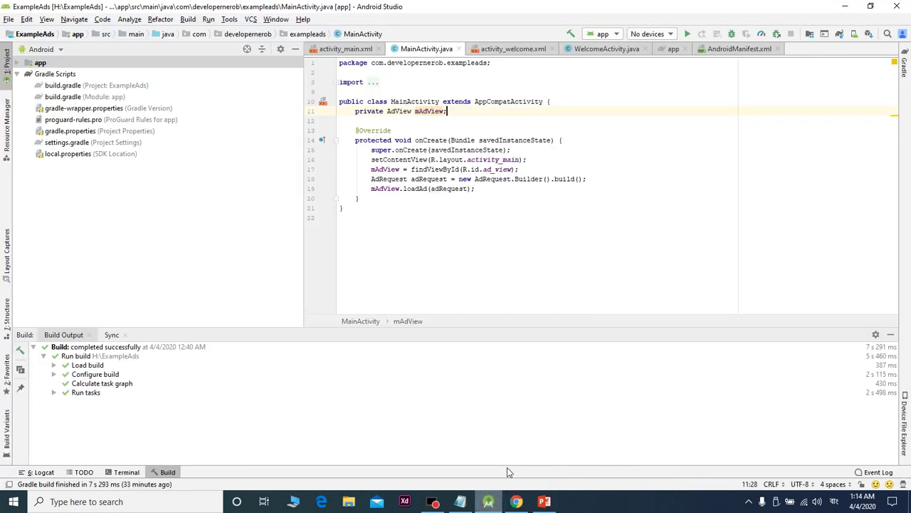
pyautogui.click(634, 213)
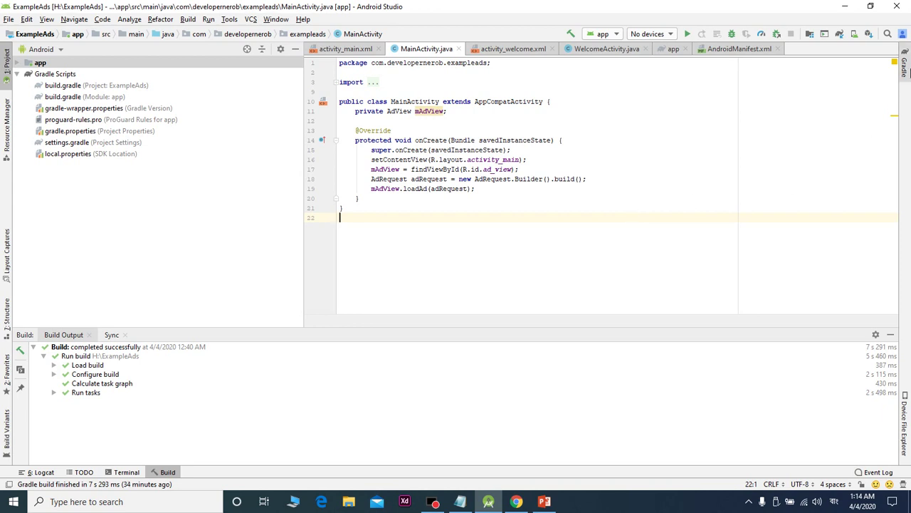
pyautogui.click(905, 68)
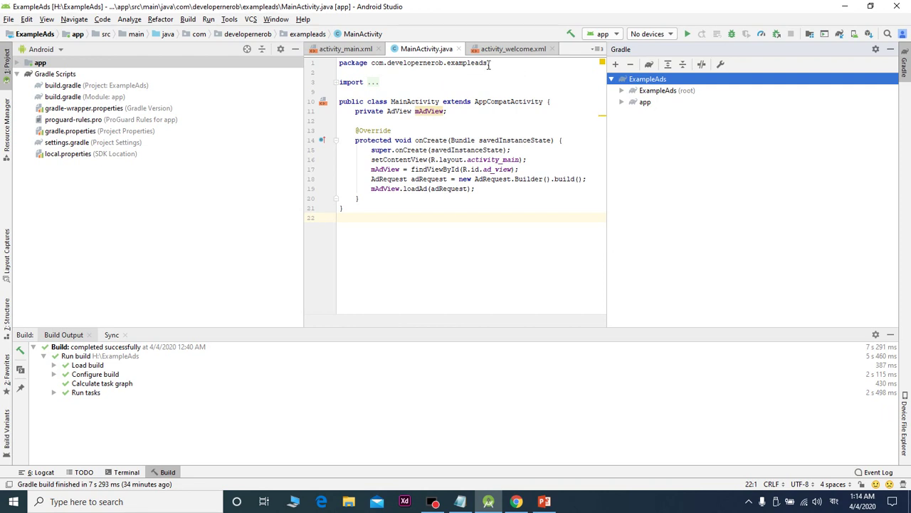
pyautogui.moveTo(488, 63); pyautogui.dragTo(370, 67)
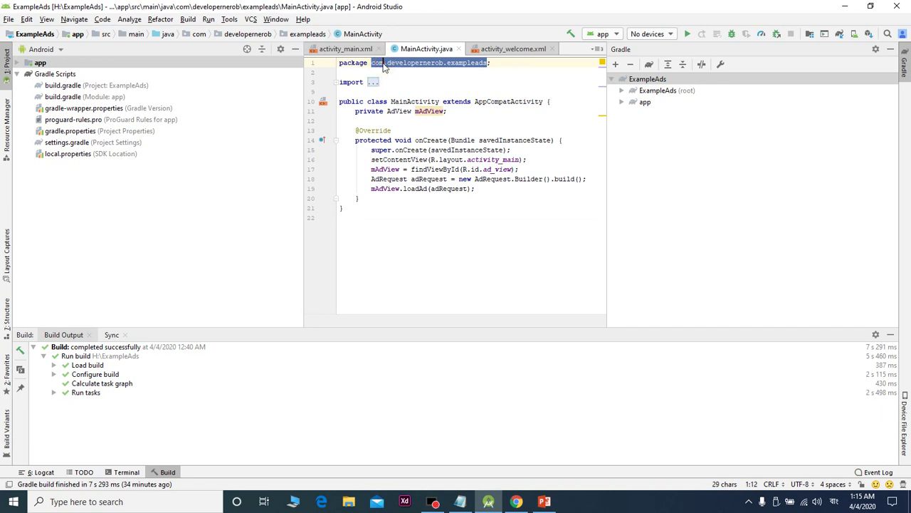
pyautogui.rightClick(383, 66)
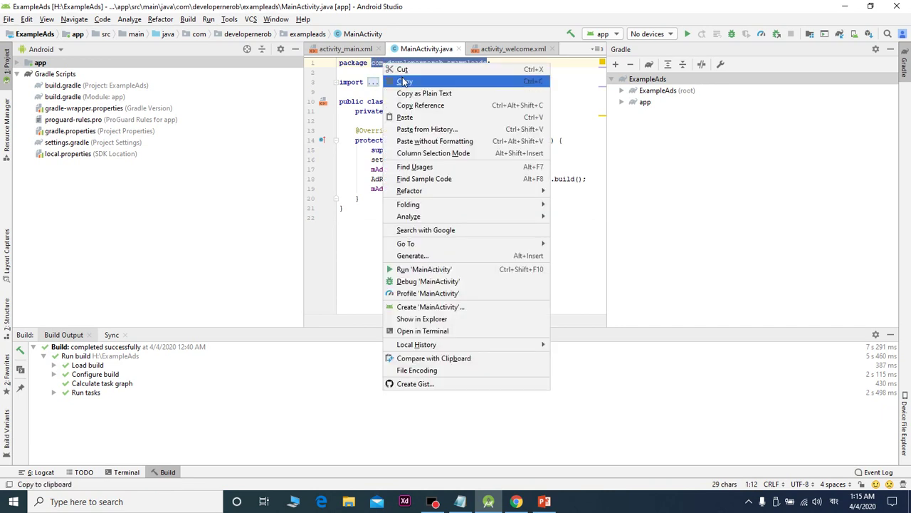
pyautogui.click(405, 77)
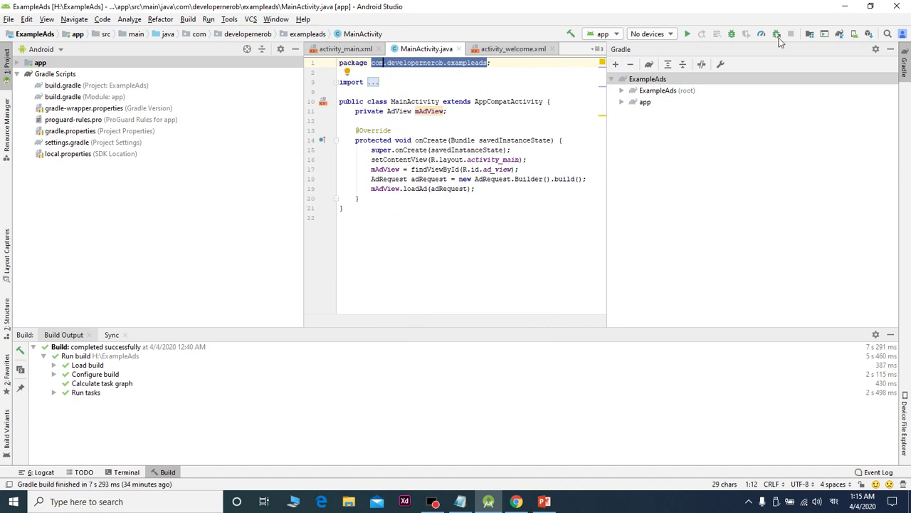
# Run the app module's signingReport Gradle task and select the SHA1 fingerprint in its output
pyautogui.click(905, 64)
pyautogui.click(905, 64)
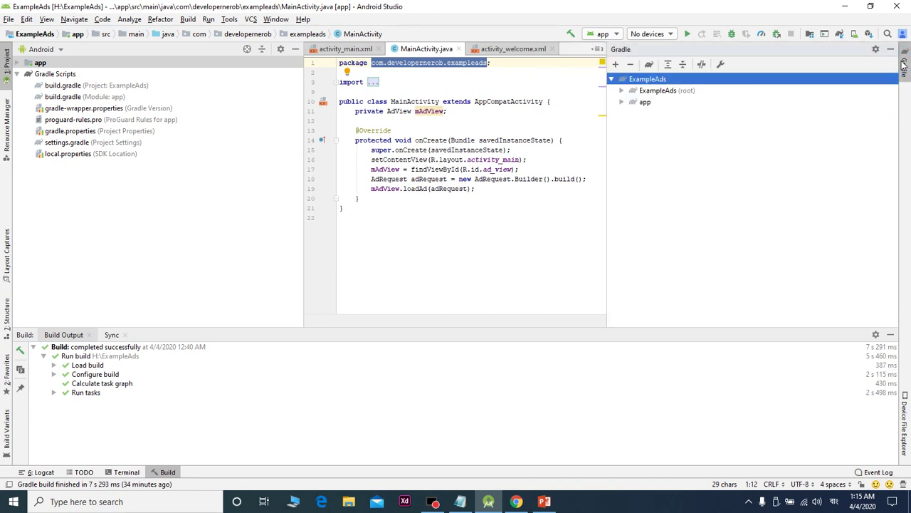
pyautogui.click(621, 91)
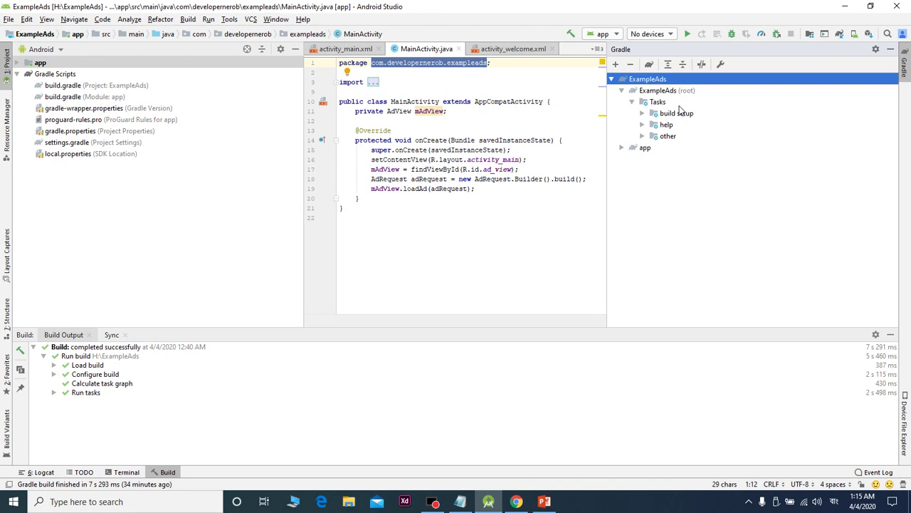
pyautogui.click(643, 138)
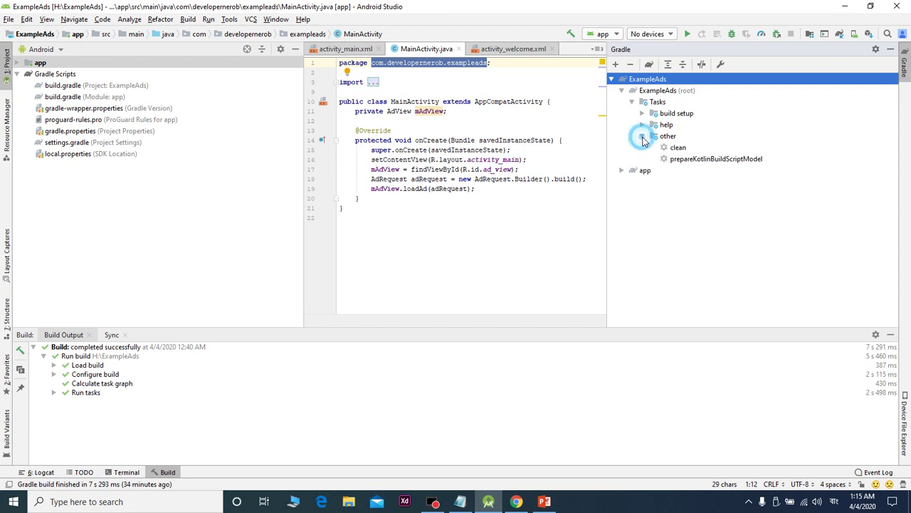
pyautogui.click(621, 170)
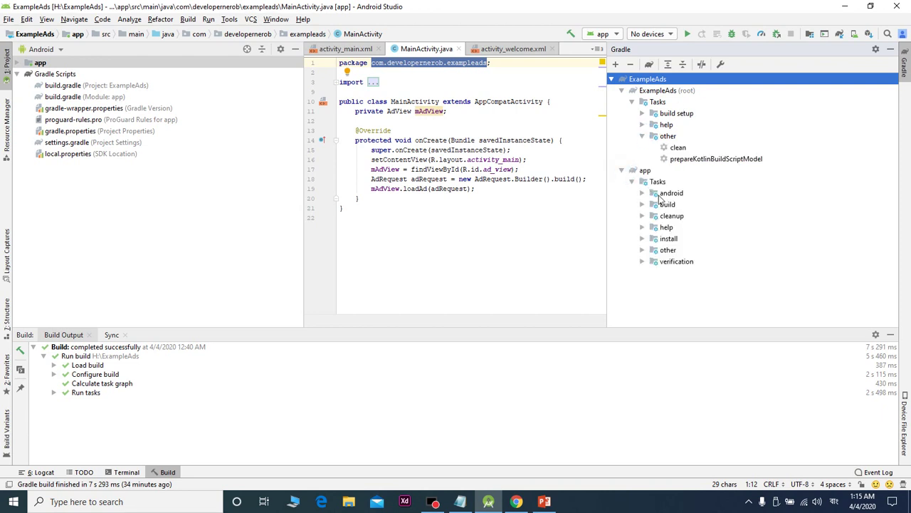
pyautogui.click(643, 205)
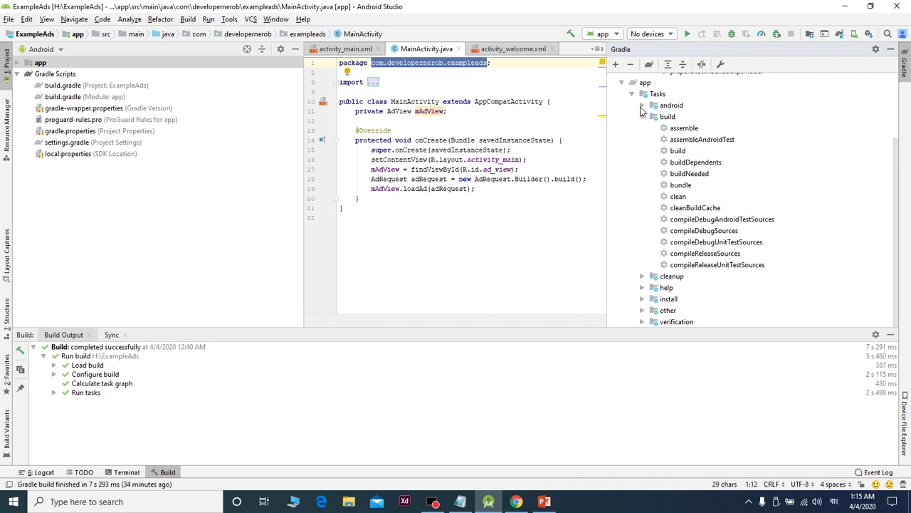
pyautogui.click(642, 106)
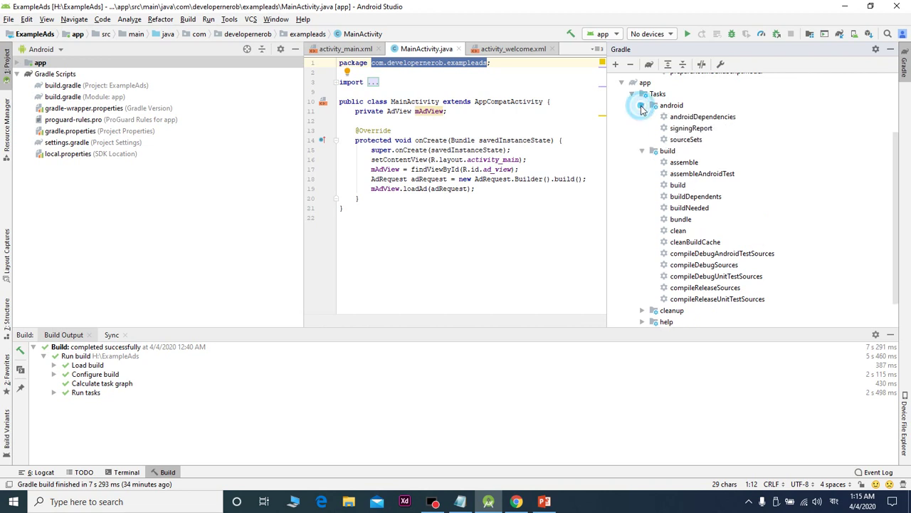
pyautogui.doubleClick(681, 129)
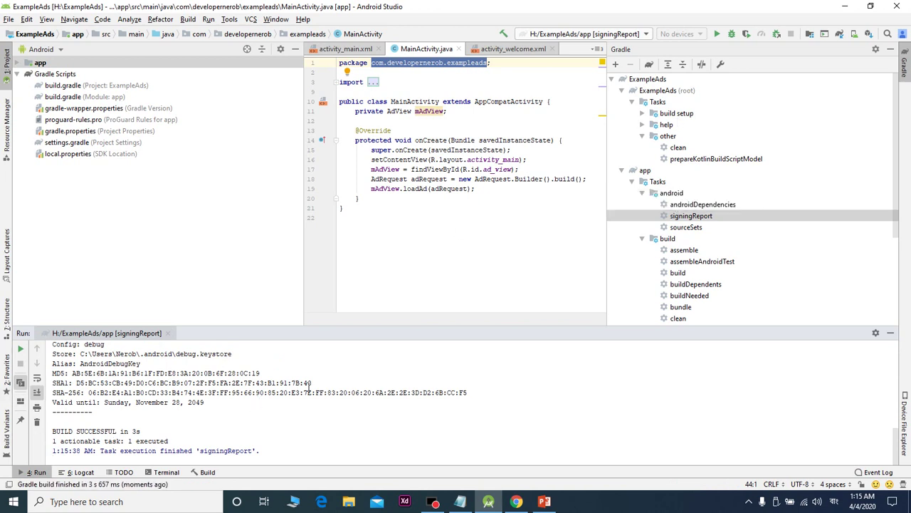
pyautogui.moveTo(327, 385); pyautogui.dragTo(61, 384)
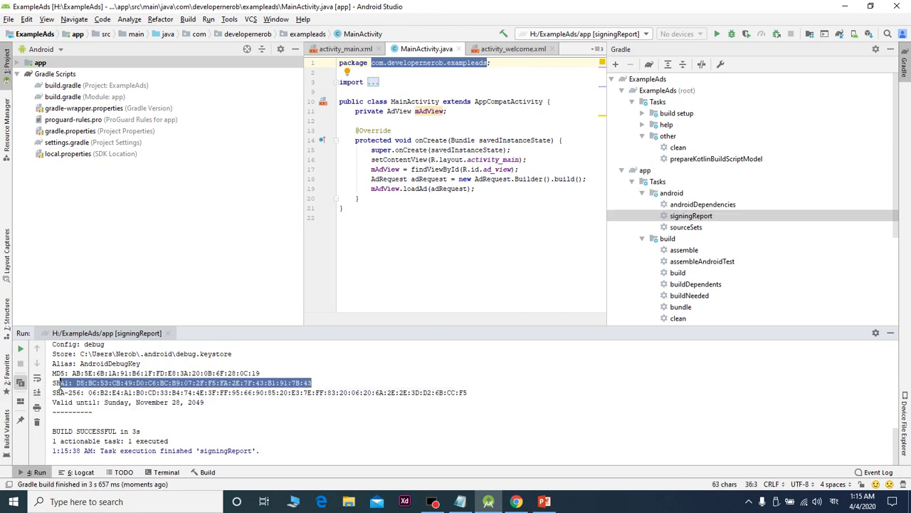
pyautogui.click(459, 231)
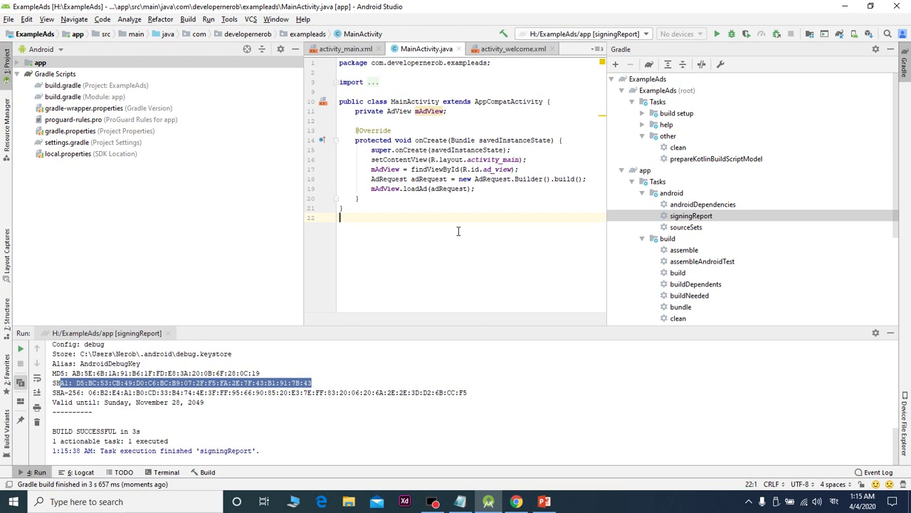
# Switch back to Chrome and continue to the project overview of the new TestPoject project
pyautogui.click(516, 501)
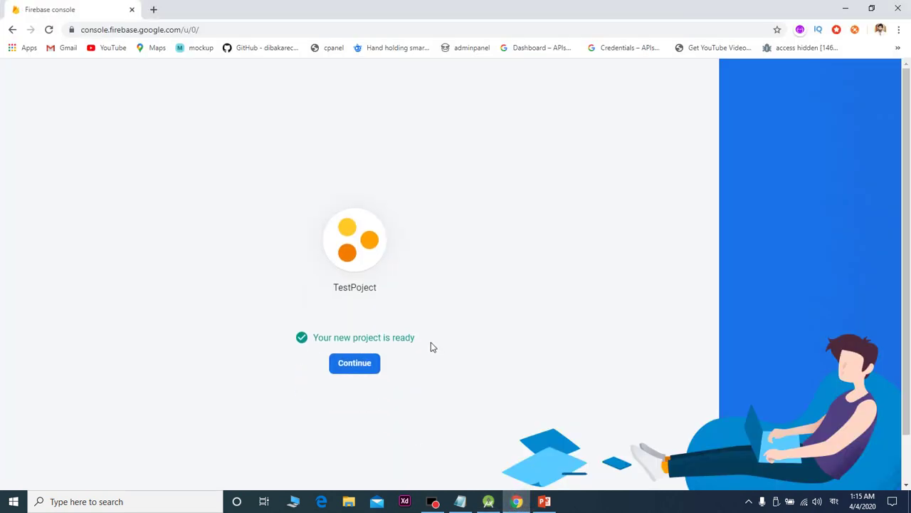
pyautogui.click(349, 362)
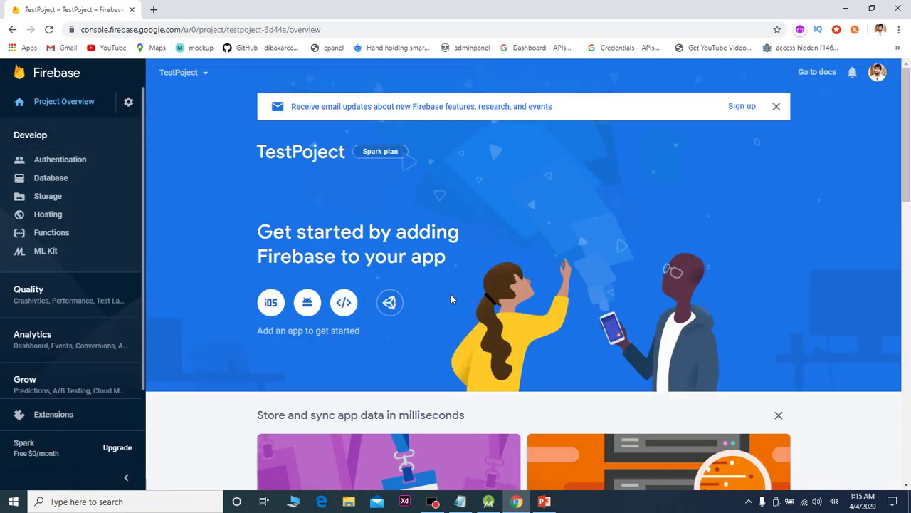
# Start adding an Android app to the project with package name com.developernerob.exampleads and nickname testapp
pyautogui.scroll(-1, 451, 294)
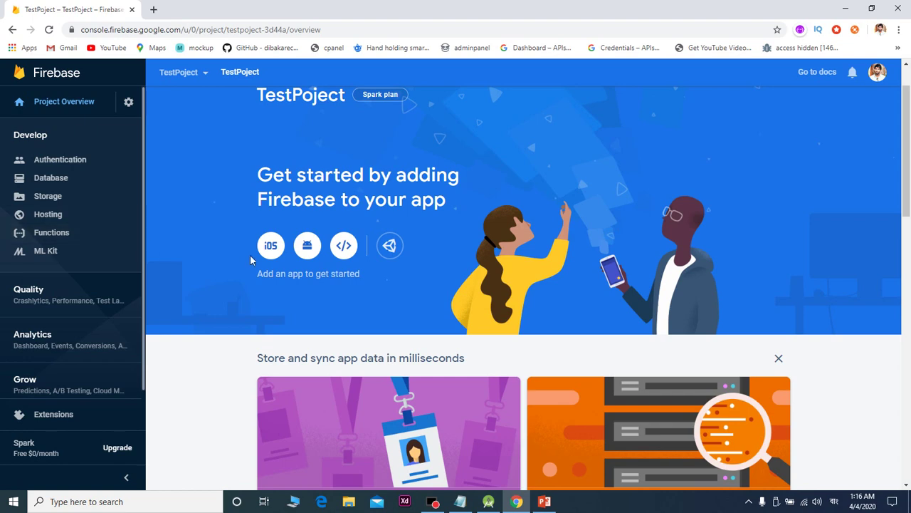
pyautogui.click(307, 247)
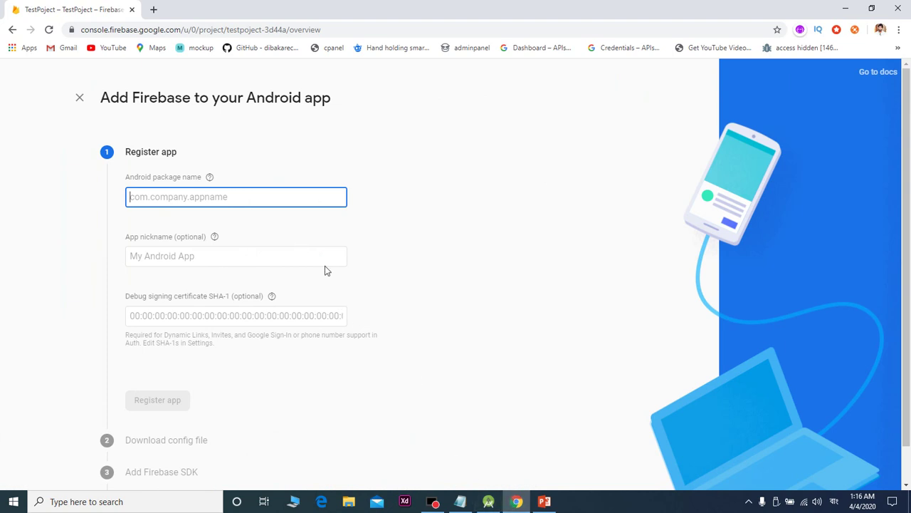
pyautogui.click(240, 197)
pyautogui.hotkey('ctrl', 'v')
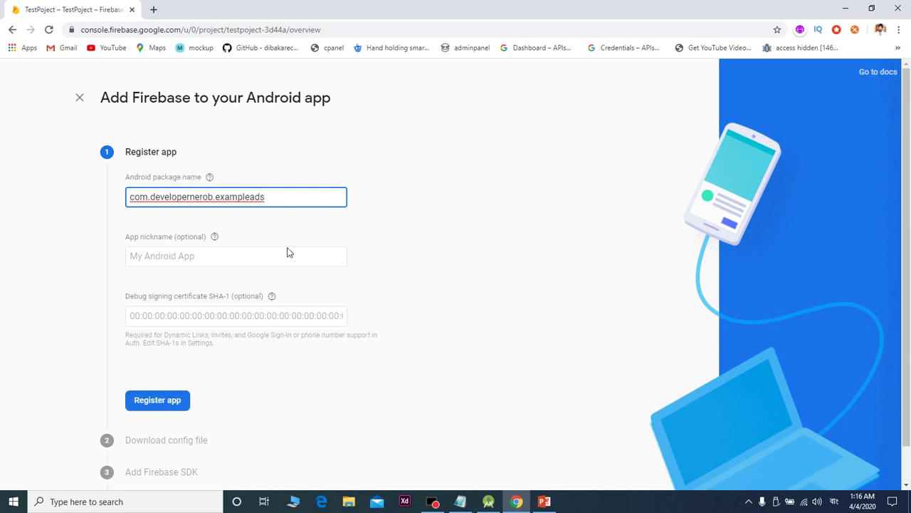
pyautogui.click(214, 258)
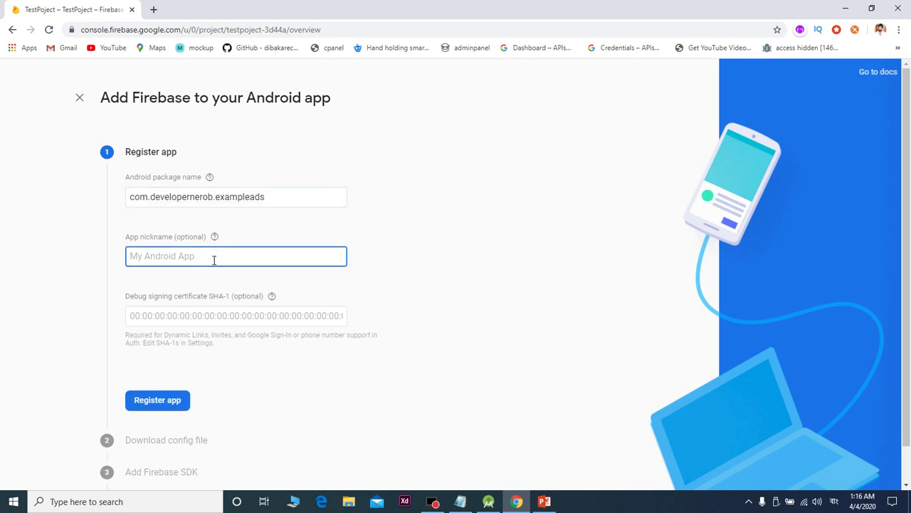
pyautogui.write('testapp')
# Switch to Android Studio and copy only the SHA1 fingerprint value from the signingReport output
pyautogui.click(182, 318)
pyautogui.scroll(-1, 225, 309)
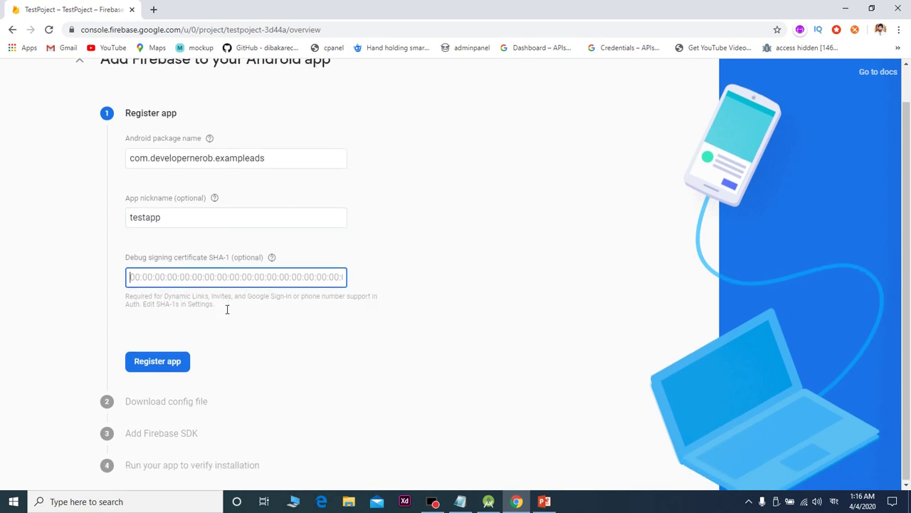
pyautogui.click(488, 502)
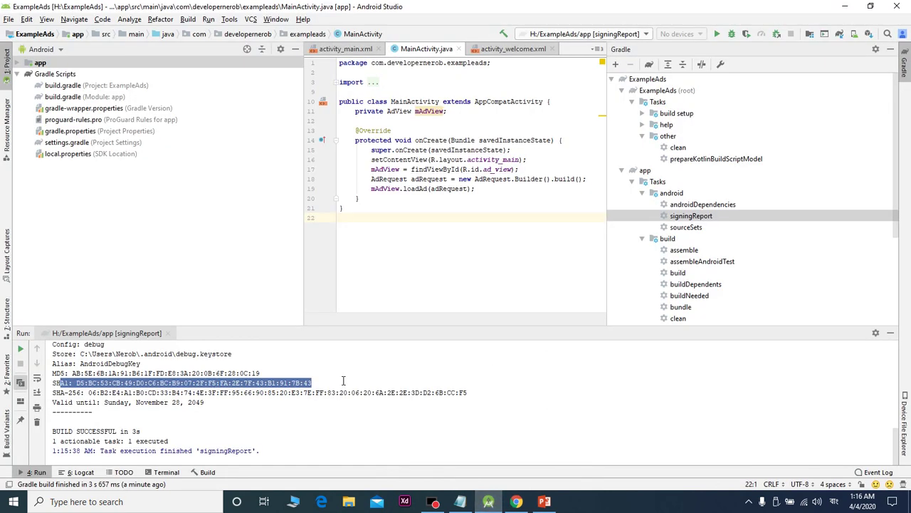
pyautogui.moveTo(313, 383); pyautogui.dragTo(79, 384)
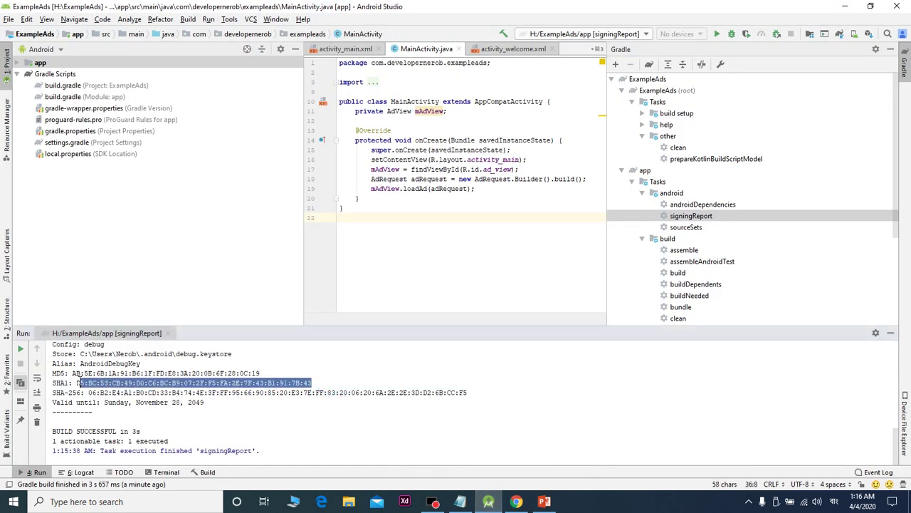
pyautogui.rightClick(80, 384)
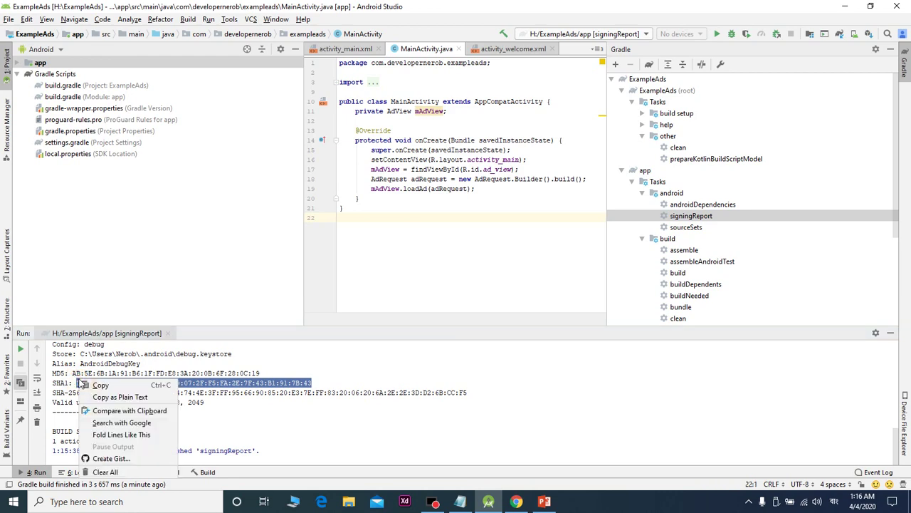
pyautogui.click(89, 390)
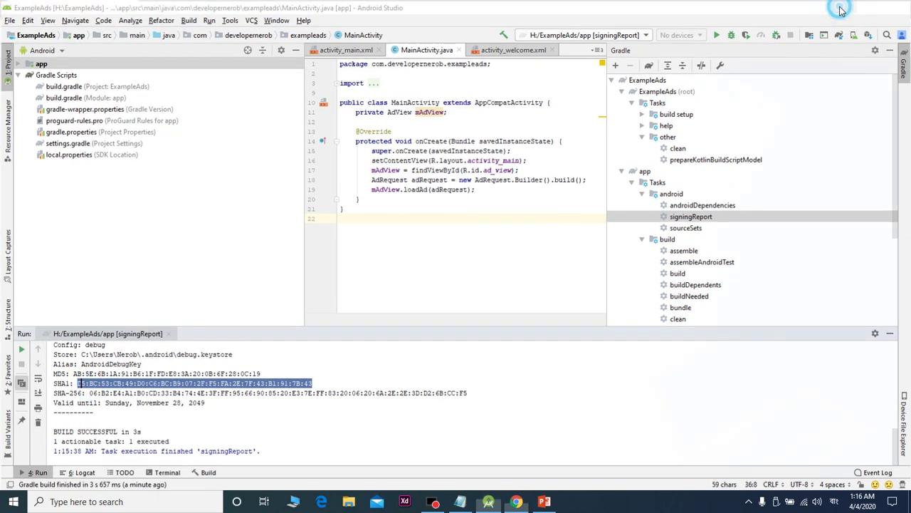
# Return to Chrome, paste the fingerprint as the debug signing certificate SHA-1, and register the app
pyautogui.click(845, 7)
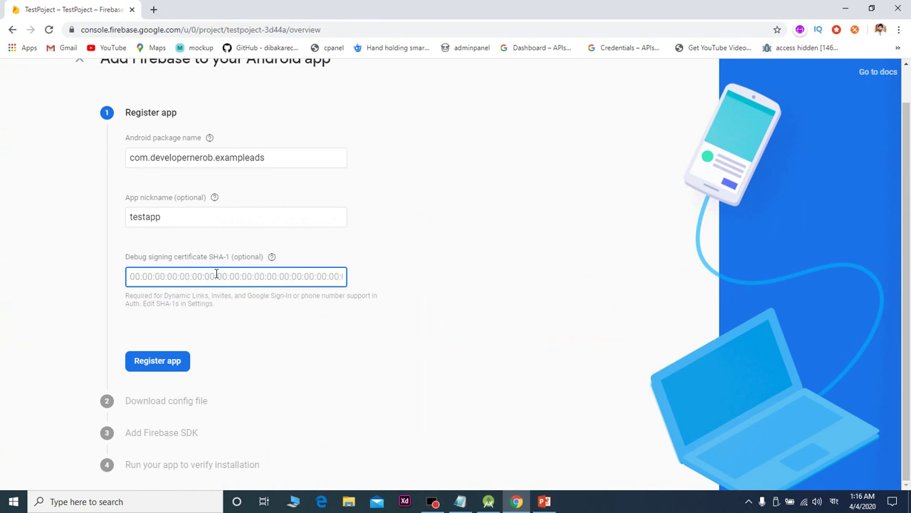
pyautogui.hotkey('ctrl', 'v')
pyautogui.click(168, 368)
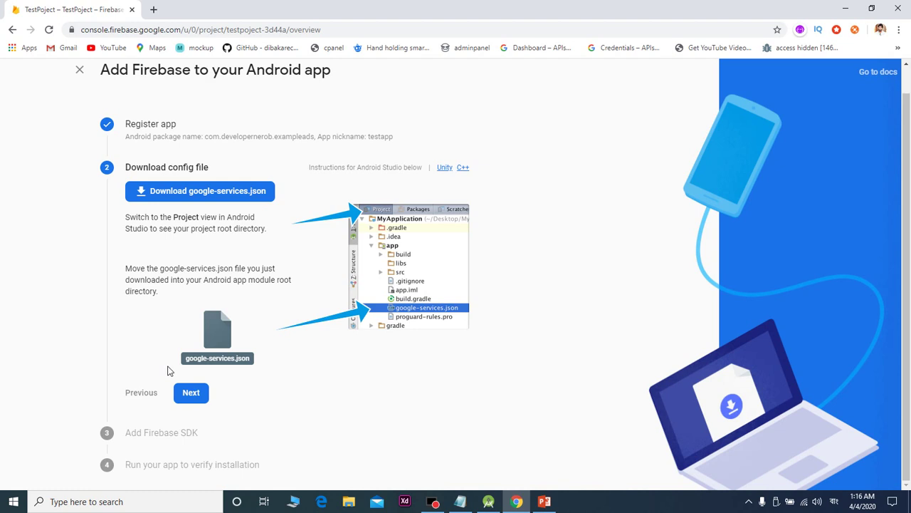
# Download the google-services.json config file and copy the downloaded google-services (5).json from the Downloads folder
pyautogui.click(244, 186)
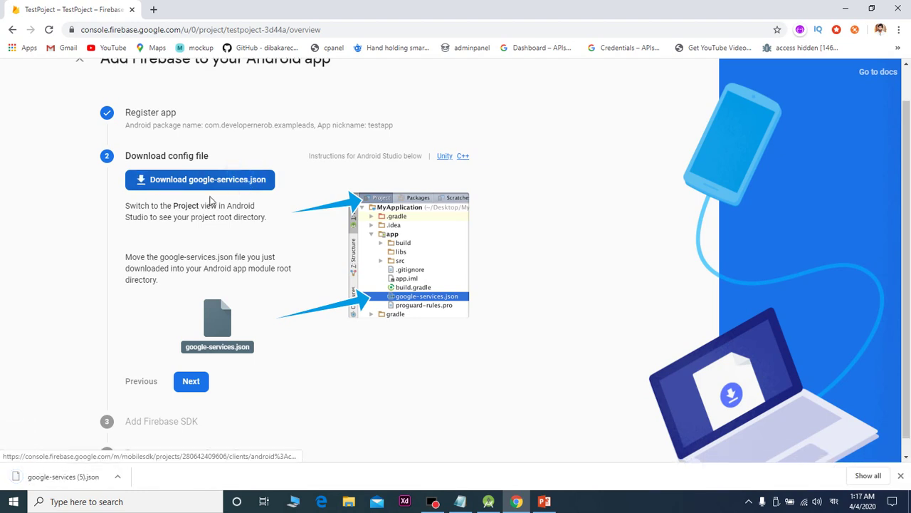
pyautogui.click(118, 476)
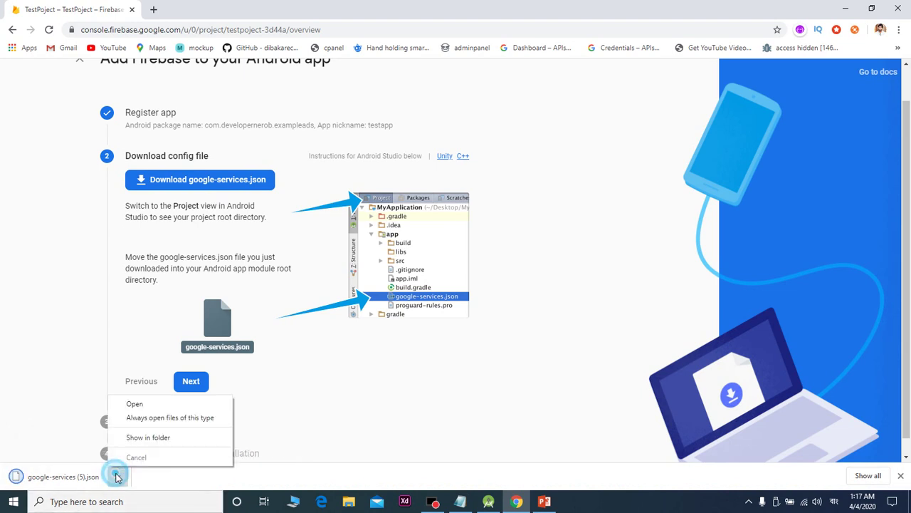
pyautogui.click(159, 443)
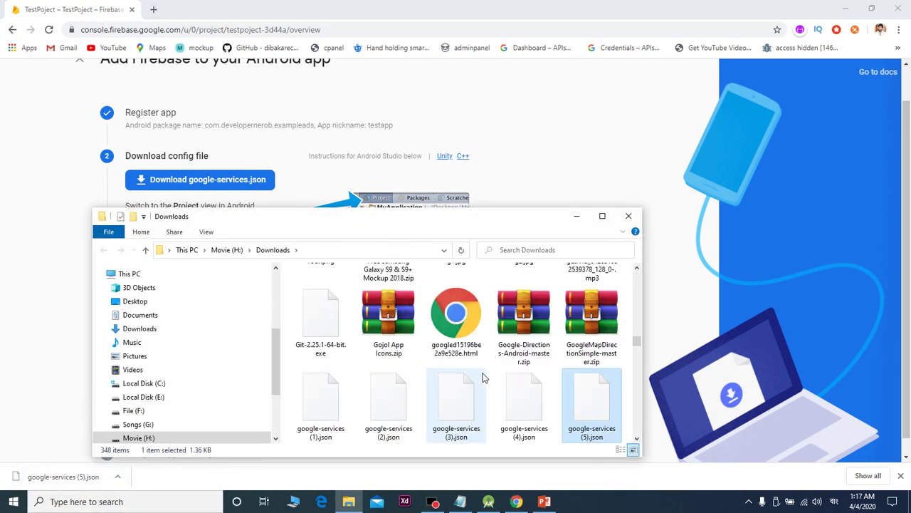
pyautogui.rightClick(581, 400)
pyautogui.click(614, 329)
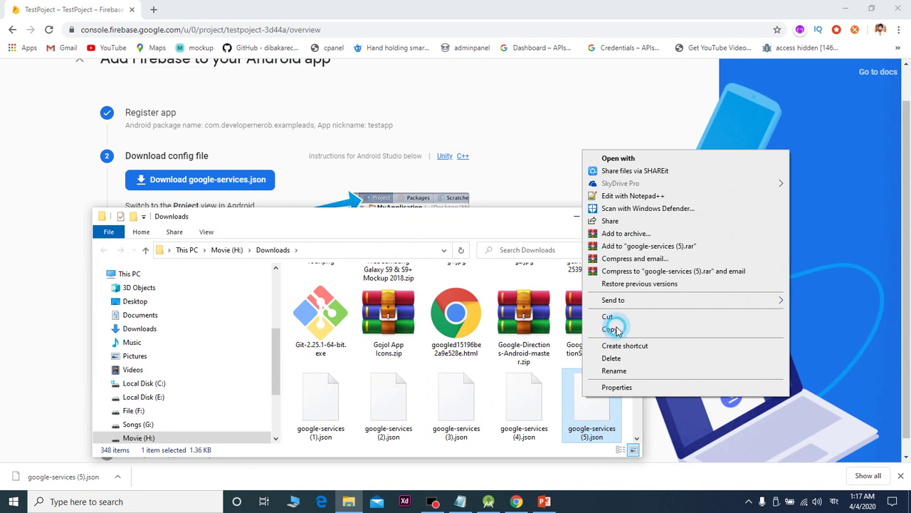
pyautogui.click(577, 217)
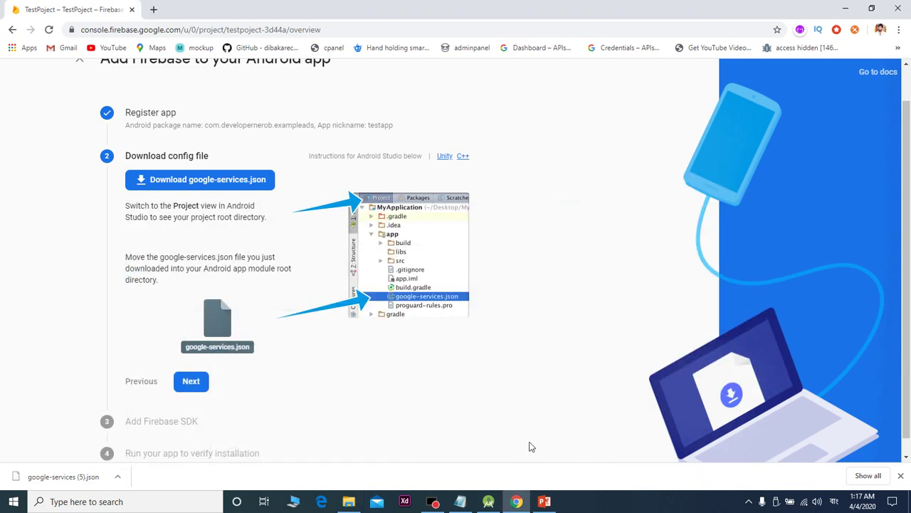
# Switch to Android Studio, show the files in Project view, and expand the ExampleAds root and its app folder
pyautogui.click(498, 501)
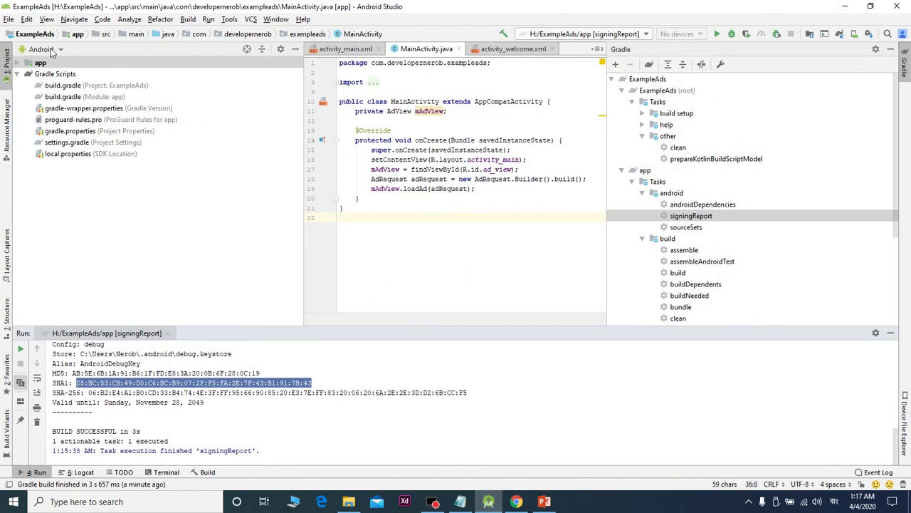
pyautogui.click(50, 49)
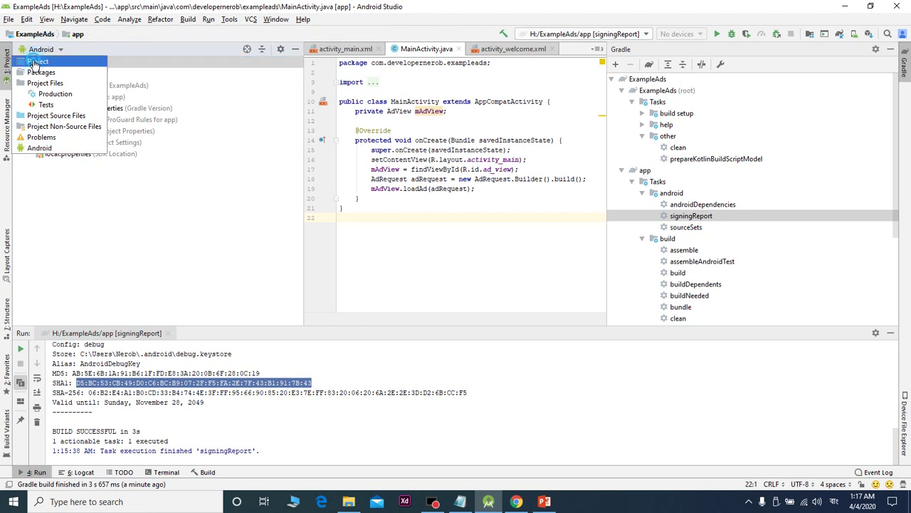
pyautogui.click(37, 62)
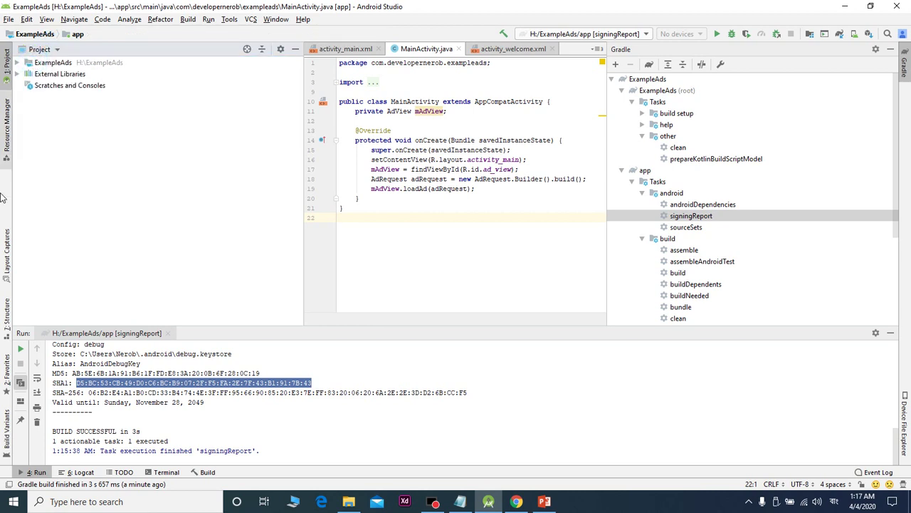
pyautogui.click(17, 63)
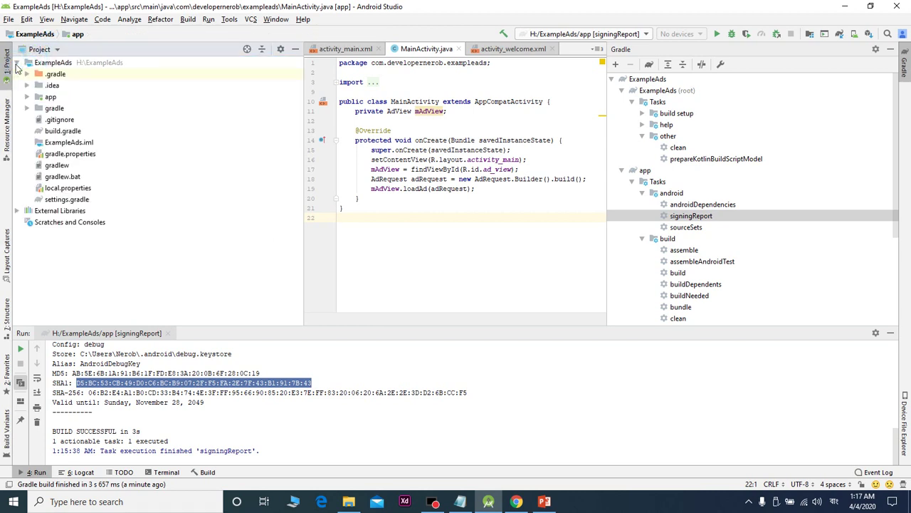
pyautogui.click(27, 98)
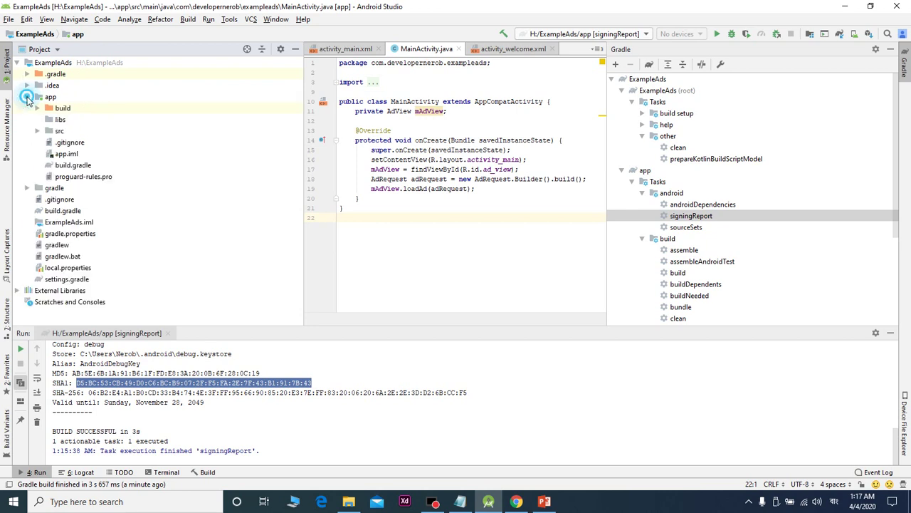
# Paste the copied config file into the app folder under the name google-services.json
pyautogui.click(44, 100)
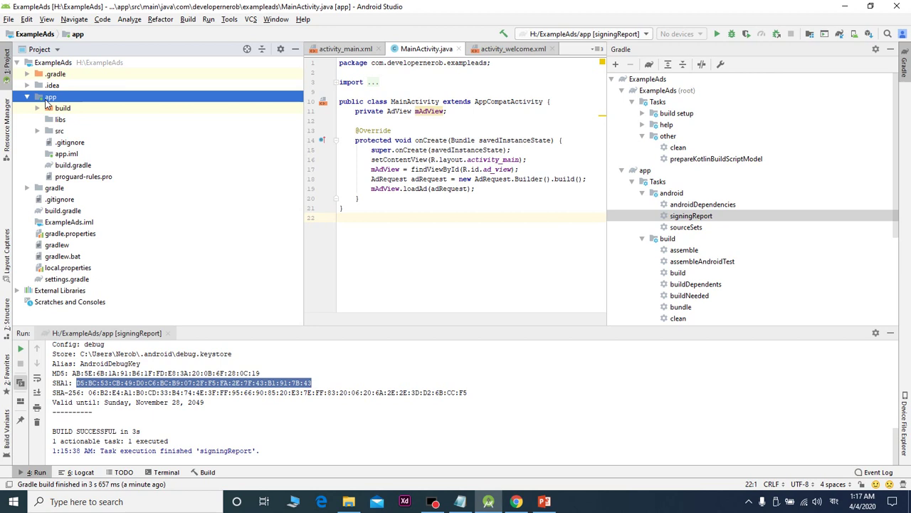
pyautogui.hotkey('ctrl', 'v')
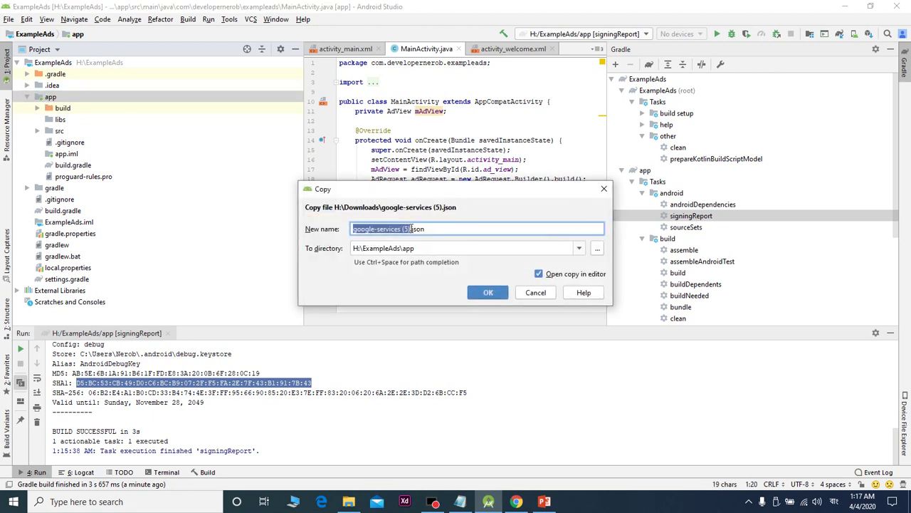
pyautogui.click(411, 228)
pyautogui.press('BackSpace')
pyautogui.press('BackSpace')
pyautogui.press('BackSpace')
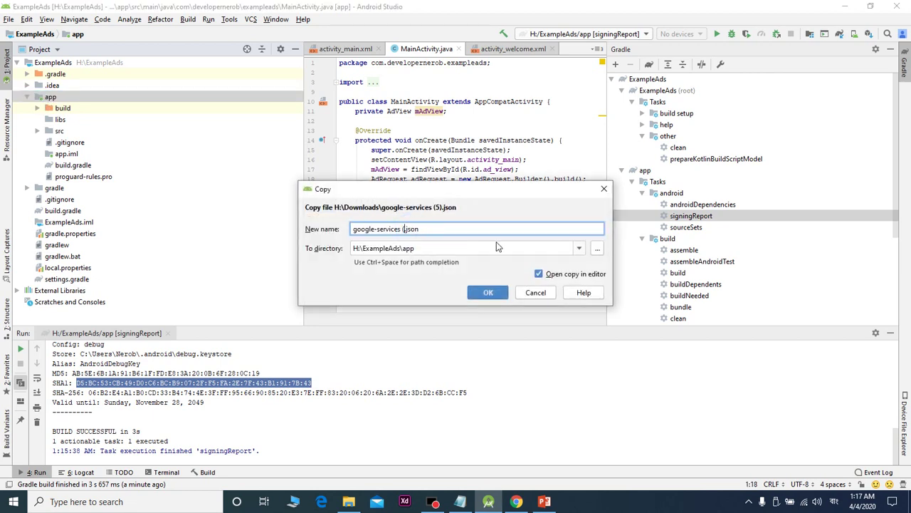
pyautogui.press('BackSpace')
pyautogui.click(489, 293)
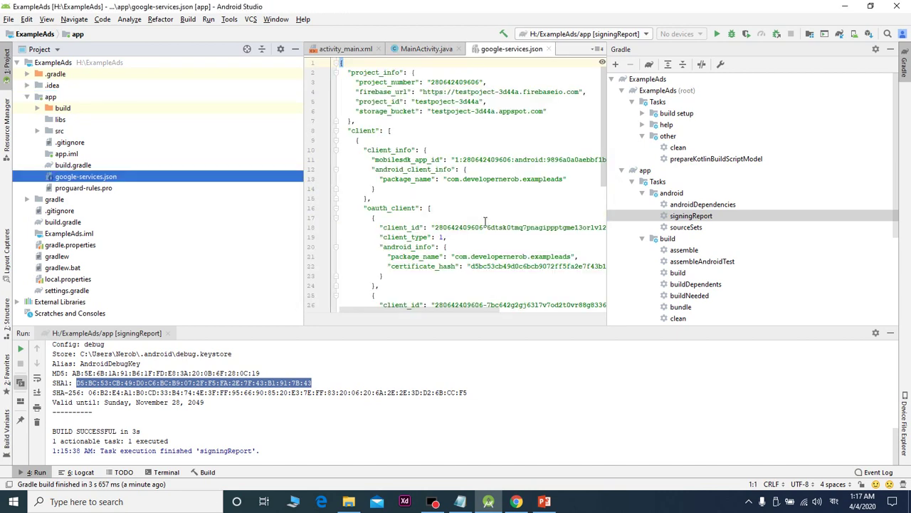
# Set the project tree back to the Android view
pyautogui.moveTo(485, 221); pyautogui.dragTo(525, 262)
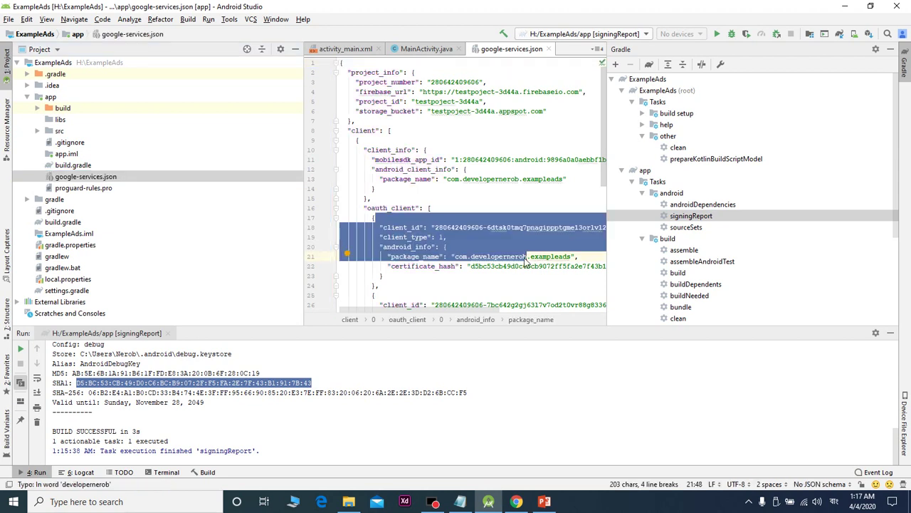
pyautogui.click(39, 50)
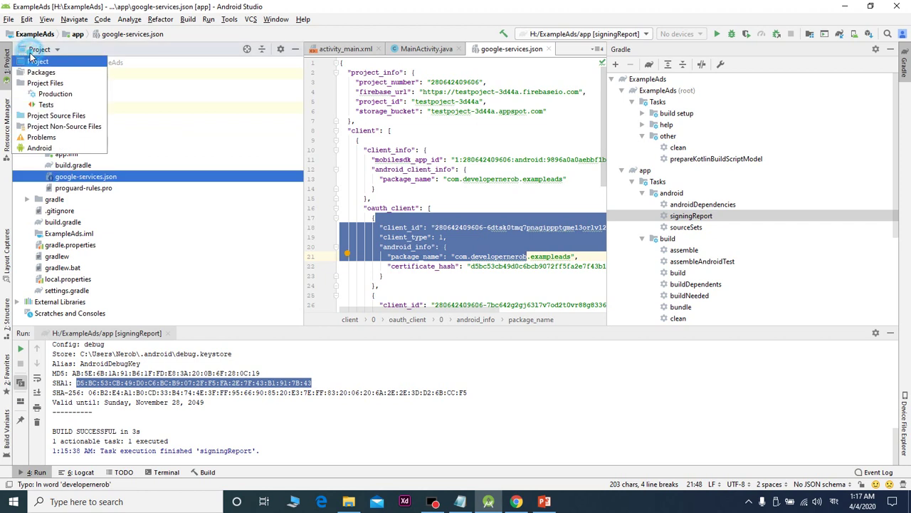
pyautogui.click(63, 147)
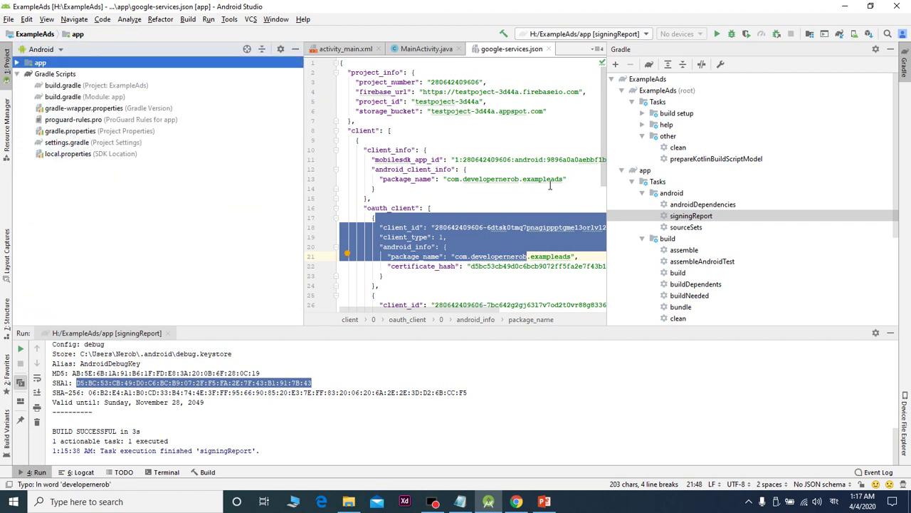
pyautogui.click(550, 187)
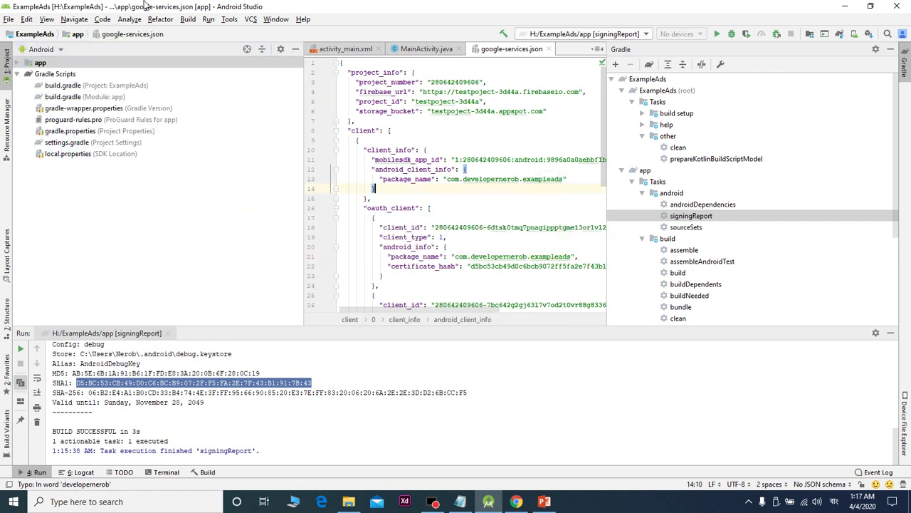
# Switch to Chrome, continue to the Add Firebase SDK stage, and copy the com.google.gms:google-services:4.3.3 classpath line
pyautogui.click(517, 501)
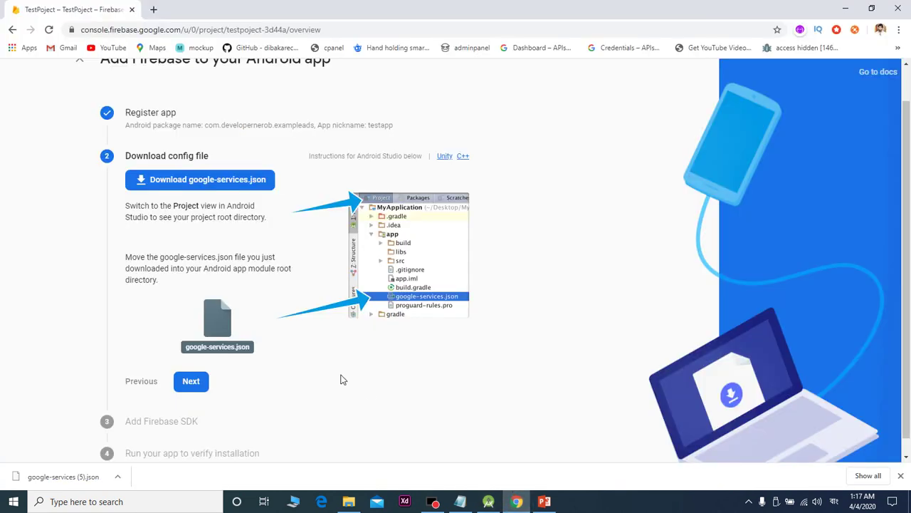
pyautogui.click(190, 368)
pyautogui.scroll(-2, 437, 400)
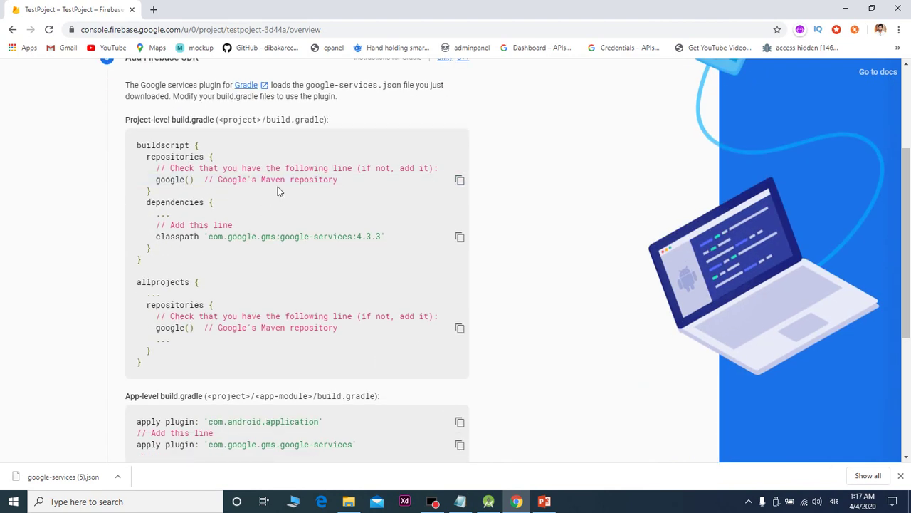
pyautogui.click(460, 240)
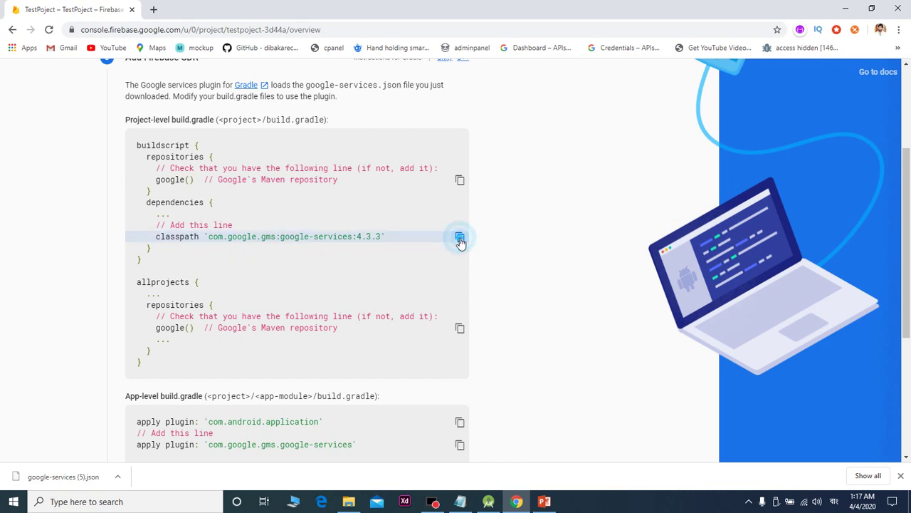
# Switch to Android Studio and paste the google-services classpath line below the Gradle classpath in the project-level build.gradle dependencies
pyautogui.click(491, 502)
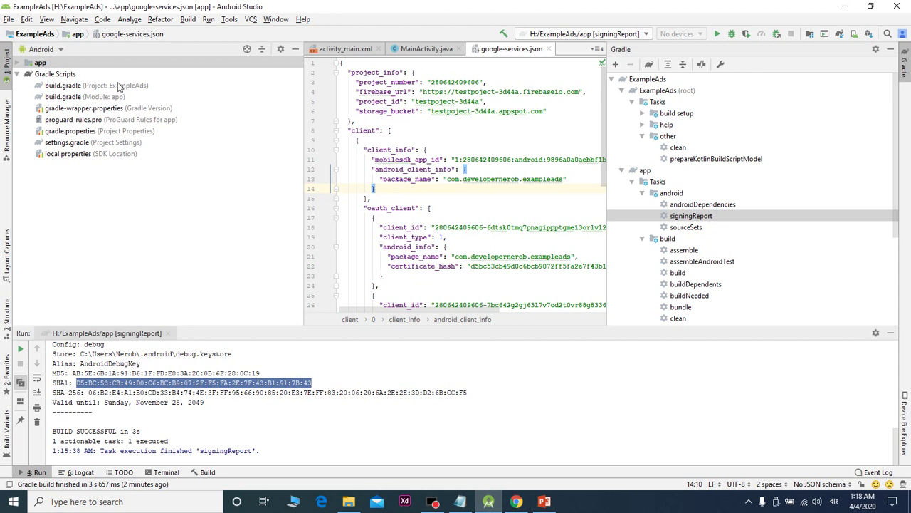
pyautogui.click(72, 88)
pyautogui.doubleClick(71, 89)
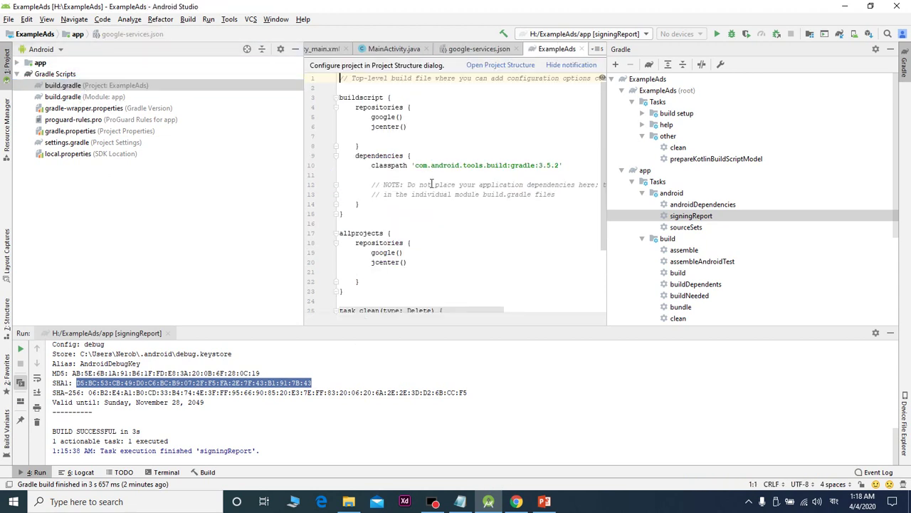
pyautogui.click(568, 164)
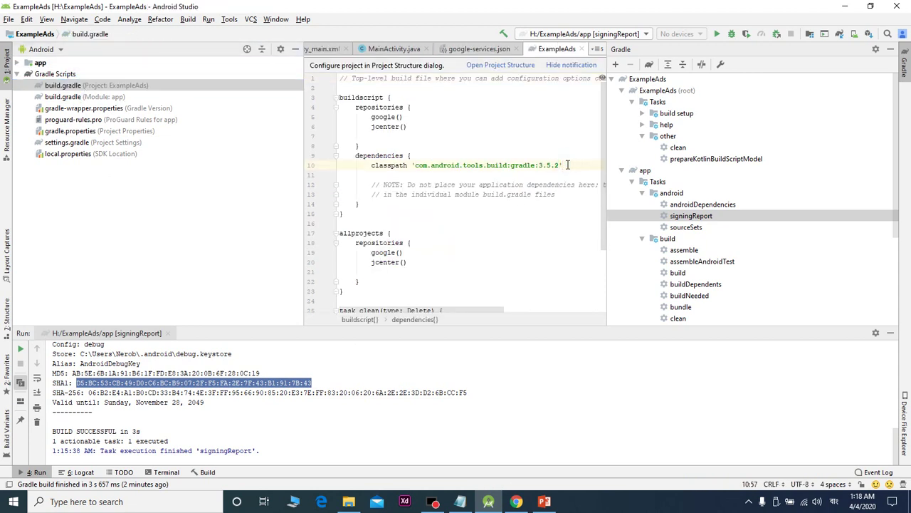
pyautogui.press('Return')
pyautogui.hotkey('ctrl', 'v')
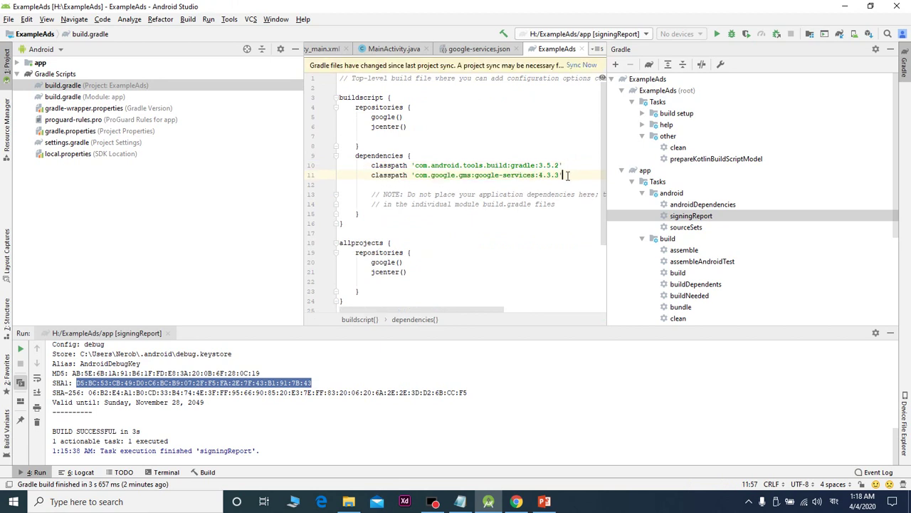
# Open the app module's build.gradle, and in Chrome copy the com.google.firebase:firebase-analytics:17.2.2 implementation line
pyautogui.doubleClick(60, 97)
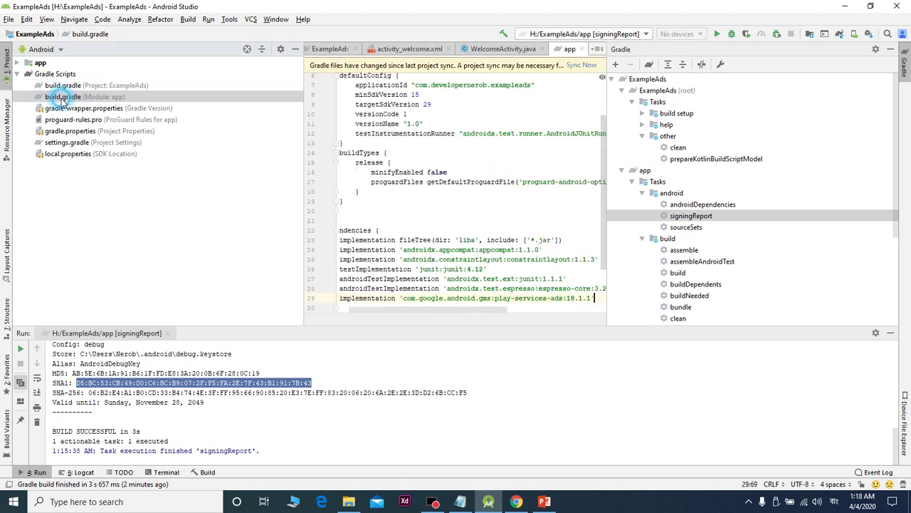
pyautogui.doubleClick(117, 97)
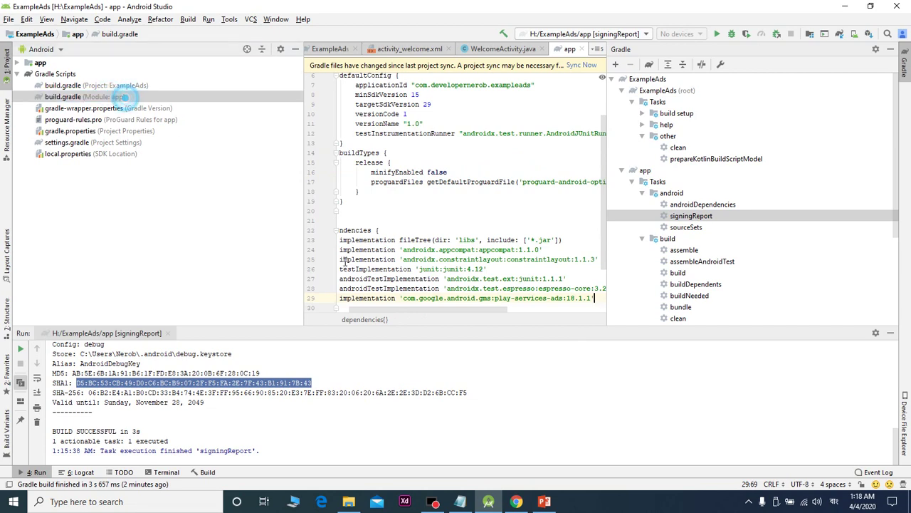
pyautogui.click(516, 502)
pyautogui.scroll(-1, 344, 289)
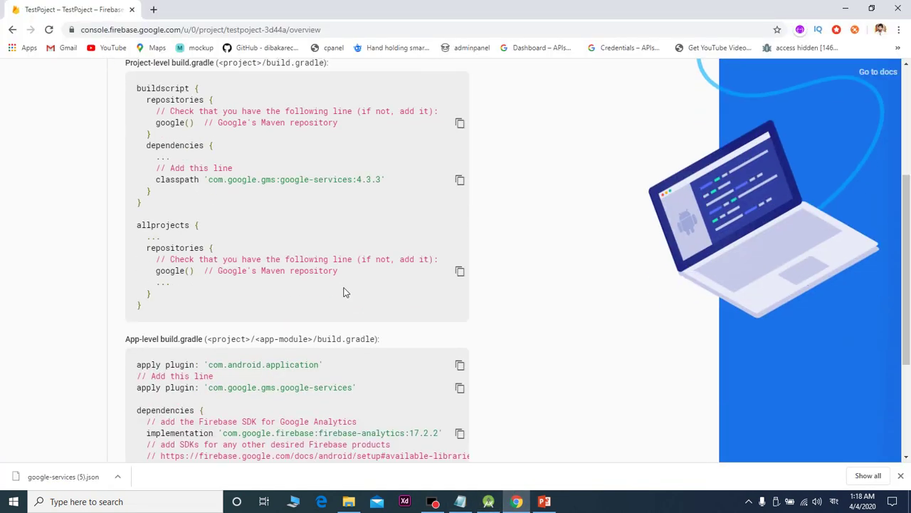
pyautogui.scroll(-1, 311, 295)
pyautogui.scroll(-2, 381, 310)
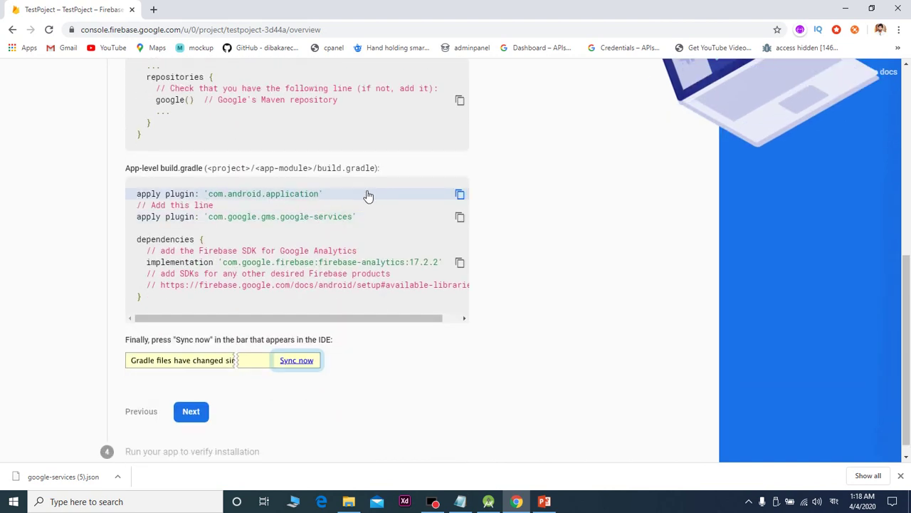
pyautogui.click(459, 262)
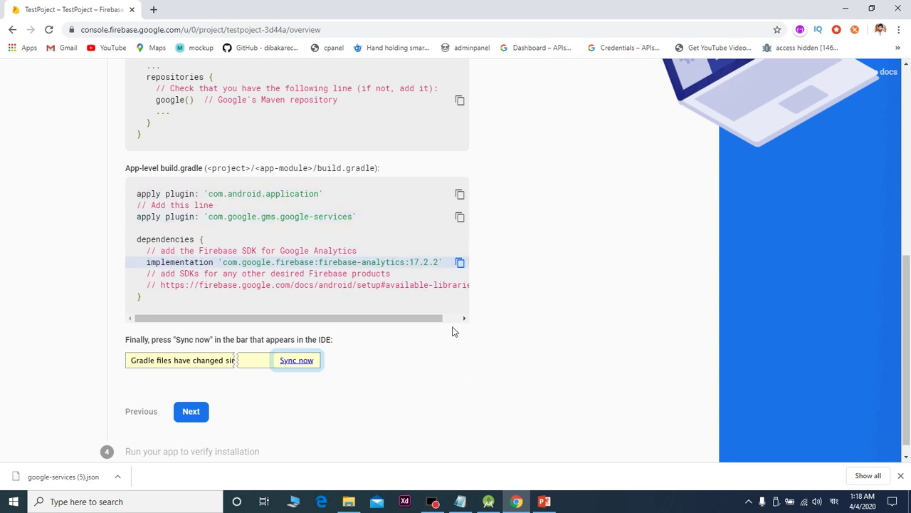
# Switch to Android Studio, hide the Gradle tool window, and paste the firebase-analytics line below the play-services-ads dependency
pyautogui.click(488, 502)
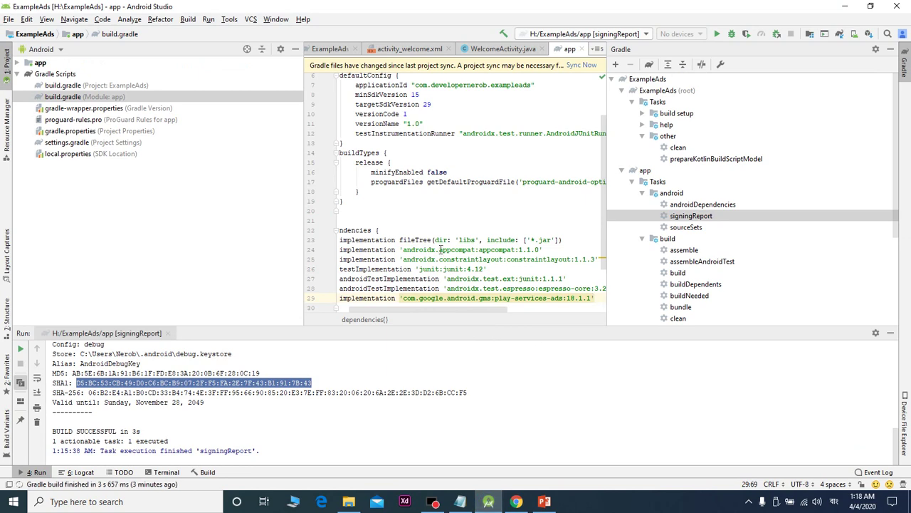
pyautogui.scroll(-2, 591, 238)
pyautogui.press('Return')
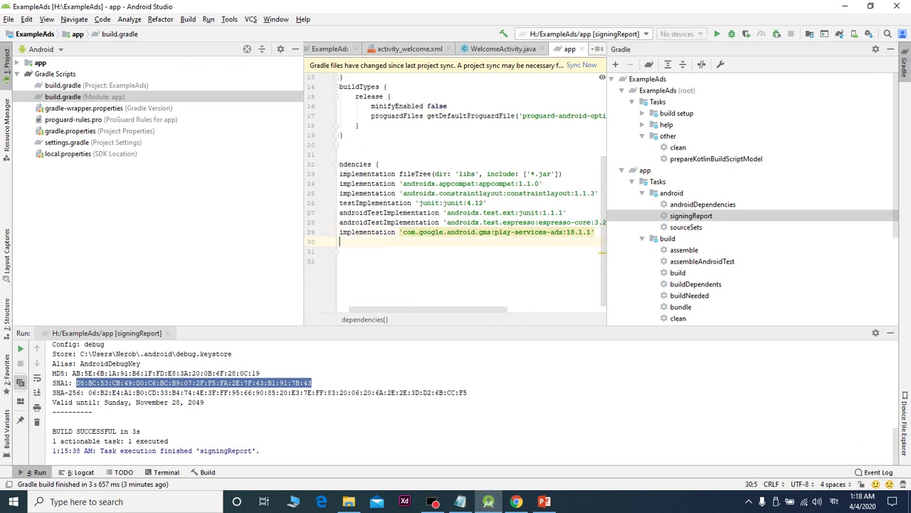
pyautogui.click(903, 64)
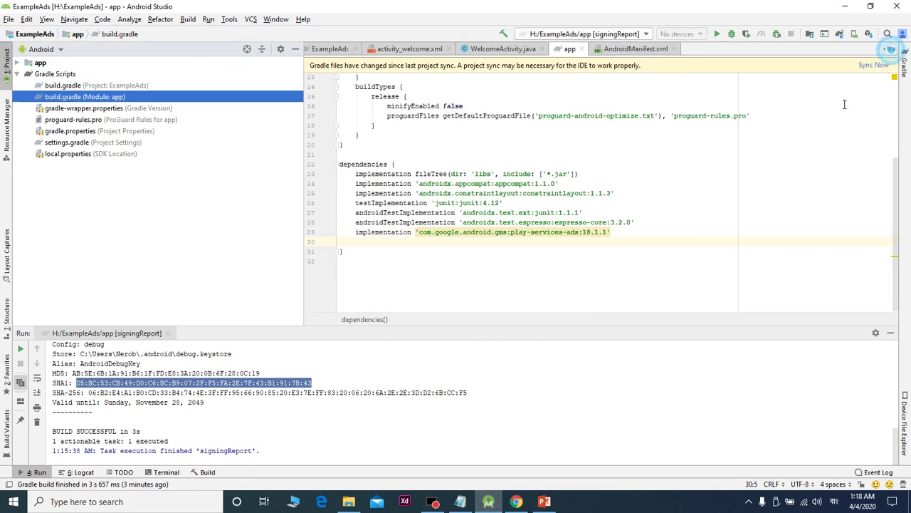
pyautogui.click(621, 235)
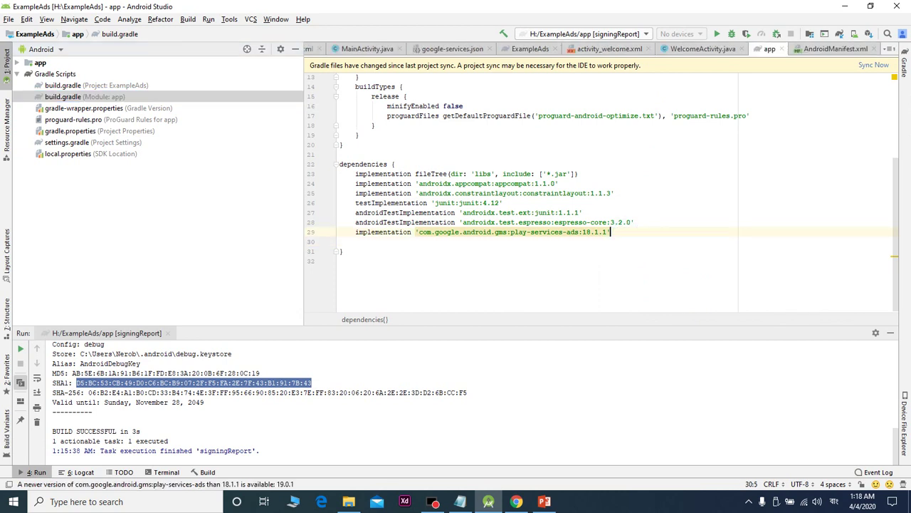
pyautogui.press('Return')
pyautogui.hotkey('ctrl', 'v')
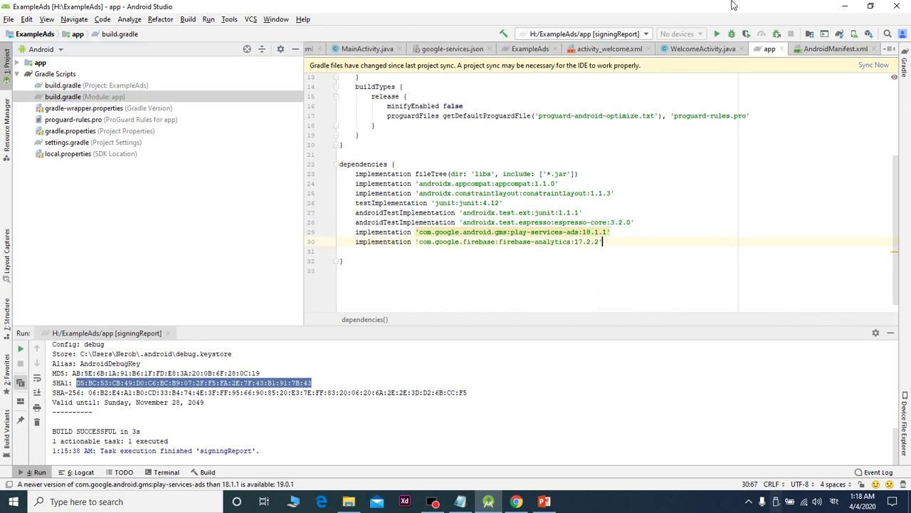
# Copy the com.google.gms.google-services apply plugin line from Chrome and paste it after the dependencies block in the app module's build.gradle in Android Studio
pyautogui.click(510, 507)
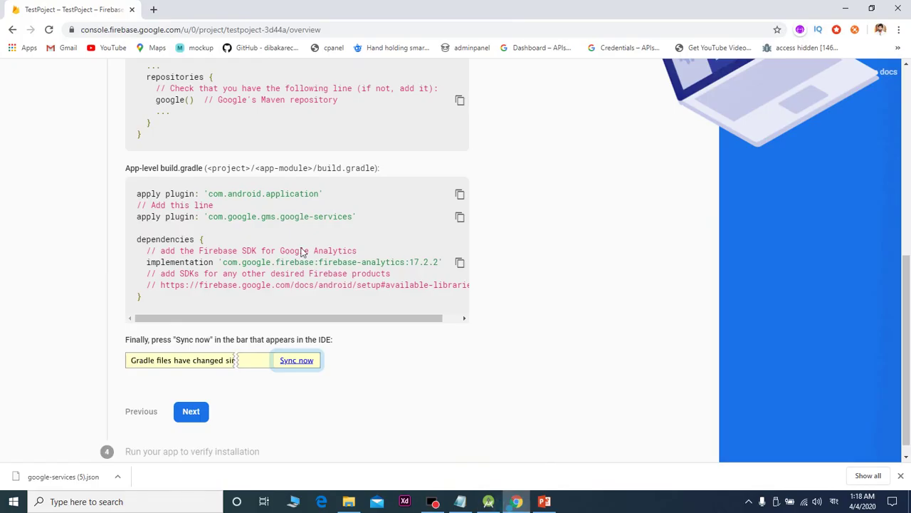
pyautogui.click(460, 218)
pyautogui.click(845, 9)
pyautogui.click(387, 264)
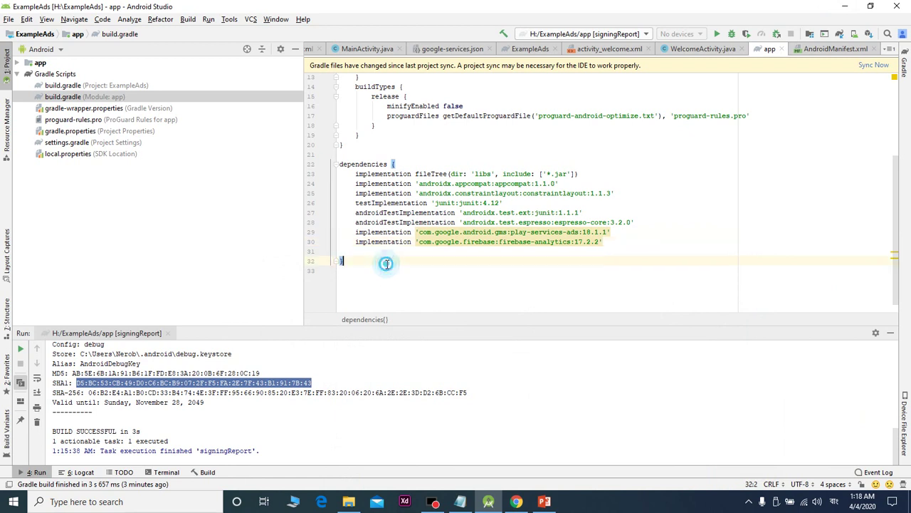
pyautogui.press('Return')
pyautogui.hotkey('ctrl', 'v')
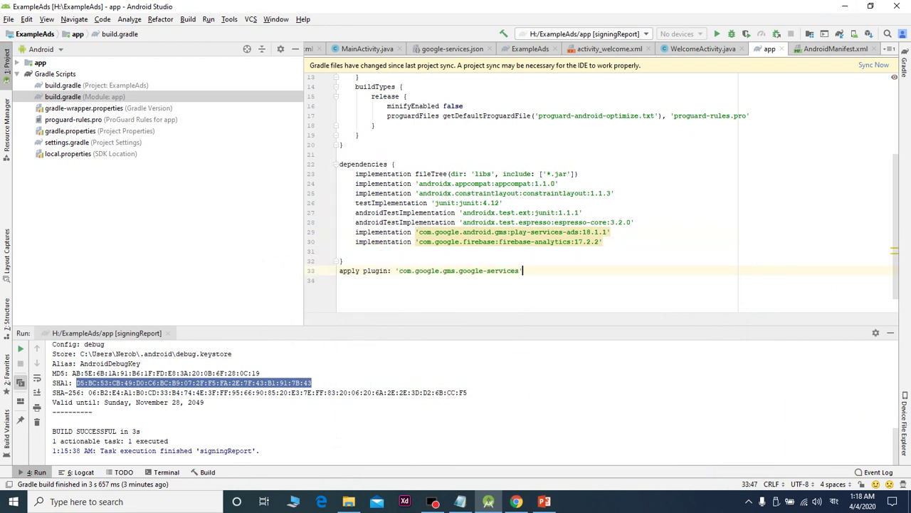
# Sync the project with the changed Gradle files and select app as the run configuration
pyautogui.scroll(4, 511, 285)
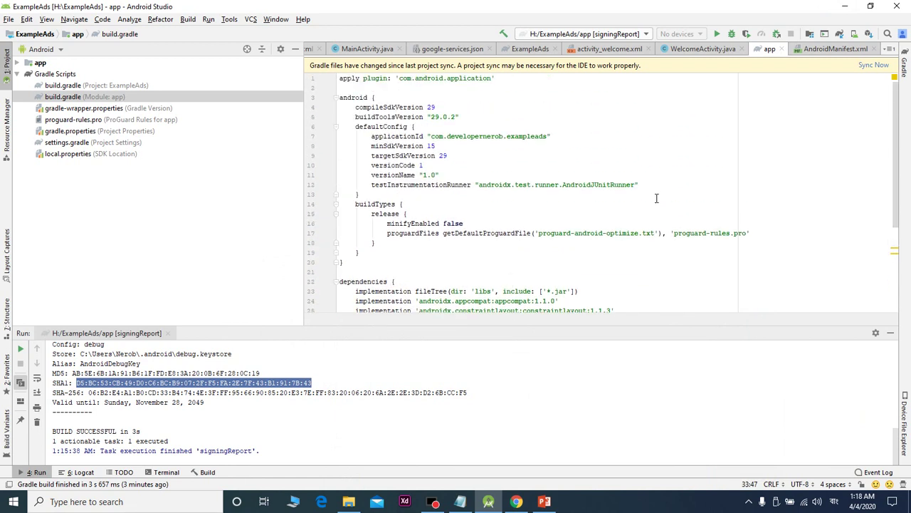
pyautogui.click(877, 65)
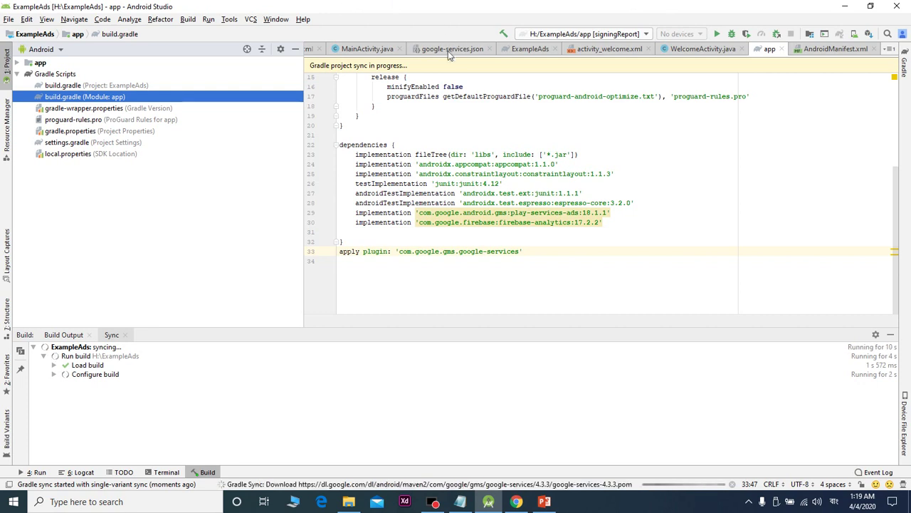
pyautogui.click(618, 34)
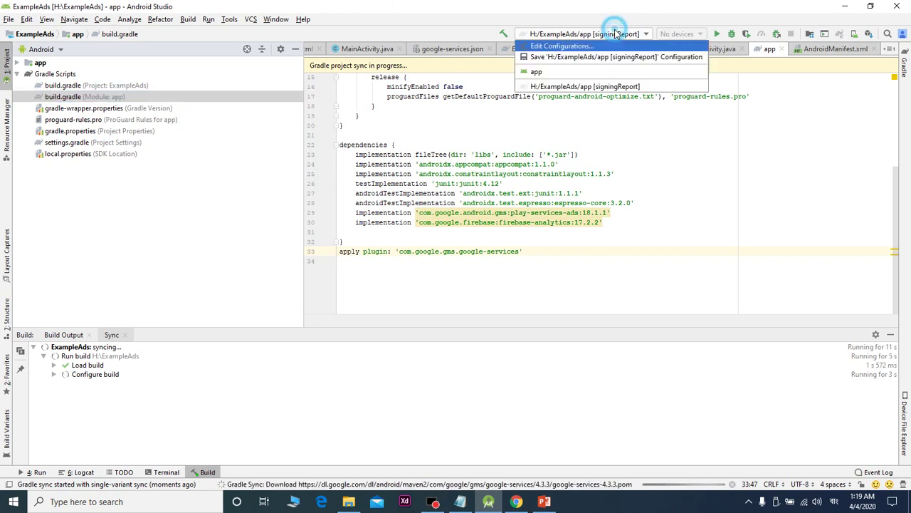
pyautogui.click(574, 71)
pyautogui.click(493, 154)
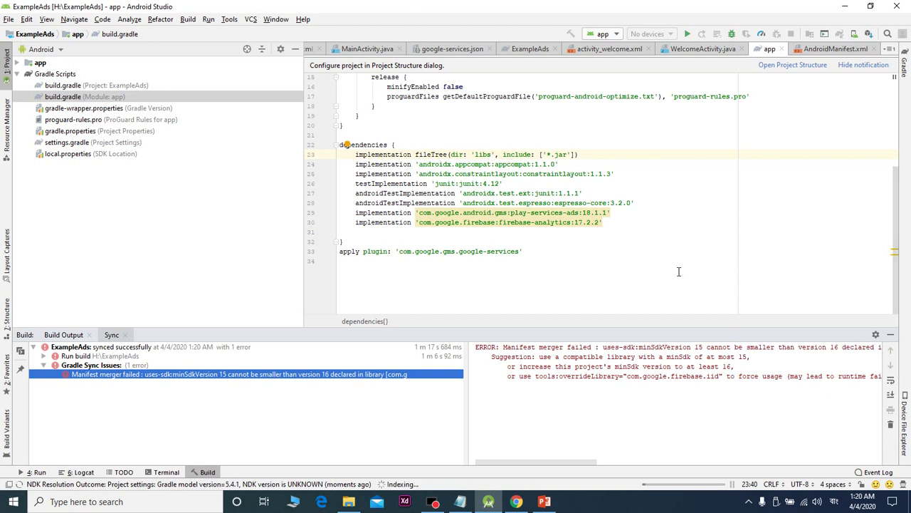
# Check the manifest merger error's details, set minSdkVersion to 16 in the app module's build.gradle, and sync the project again
pyautogui.moveTo(530, 463); pyautogui.dragTo(552, 461)
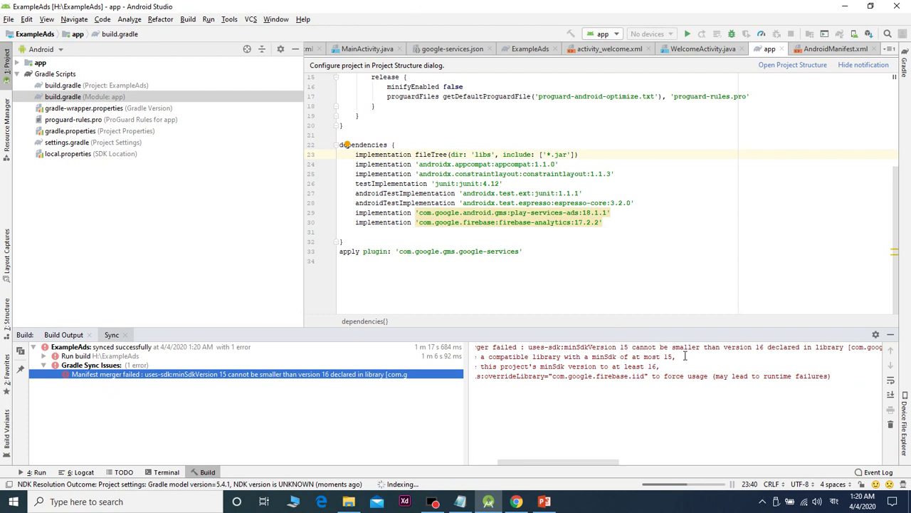
pyautogui.moveTo(683, 356); pyautogui.dragTo(656, 357)
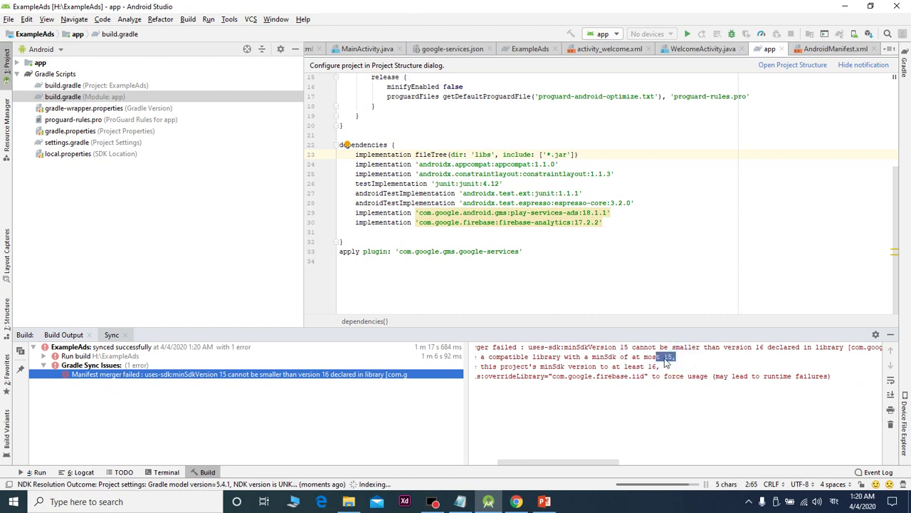
pyautogui.moveTo(688, 366); pyautogui.dragTo(627, 366)
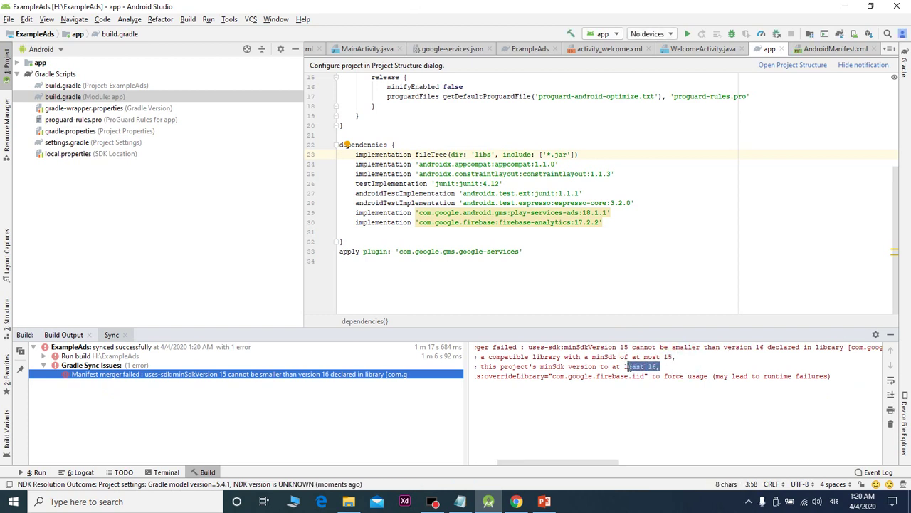
pyautogui.scroll(5, 515, 128)
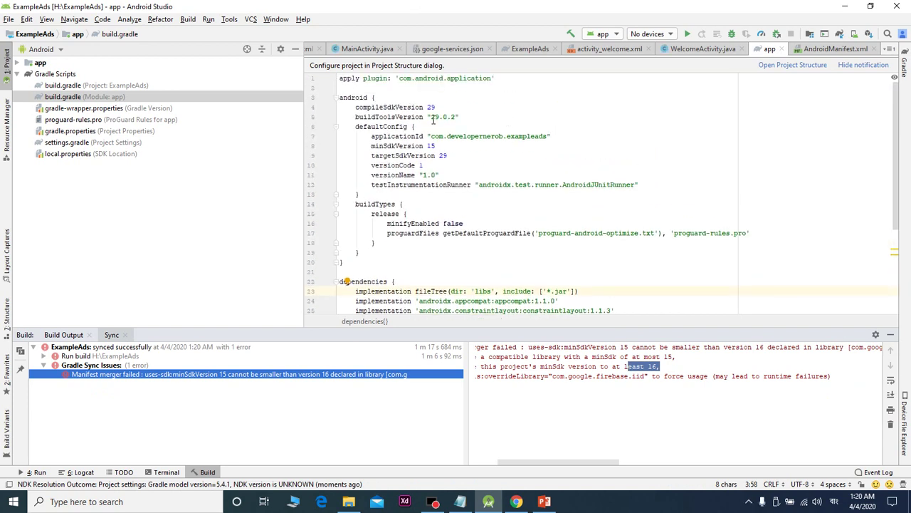
pyautogui.moveTo(438, 145); pyautogui.dragTo(431, 145)
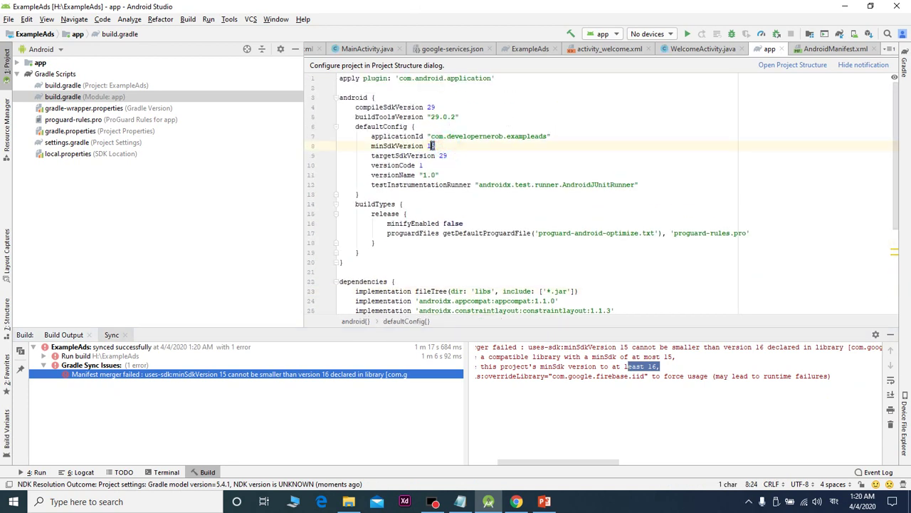
pyautogui.press('BackSpace')
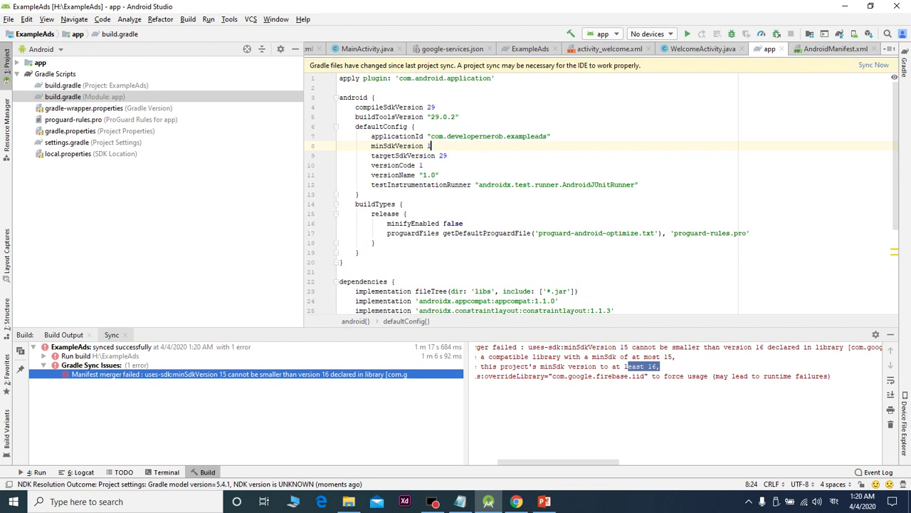
pyautogui.write('6')
pyautogui.click(874, 65)
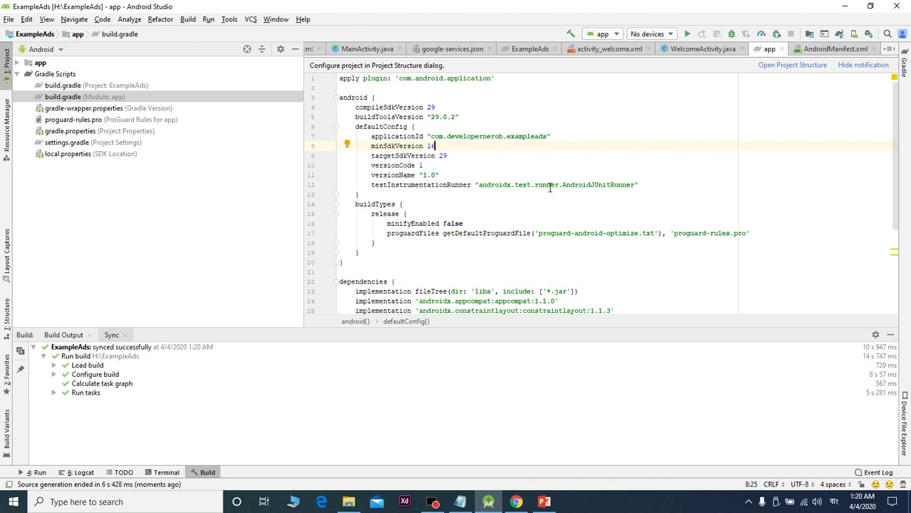
# Review the added Firebase dependency and plugin lines in the module build.gradle and the google-services classpath in the project build.gradle
pyautogui.scroll(-4, 550, 187)
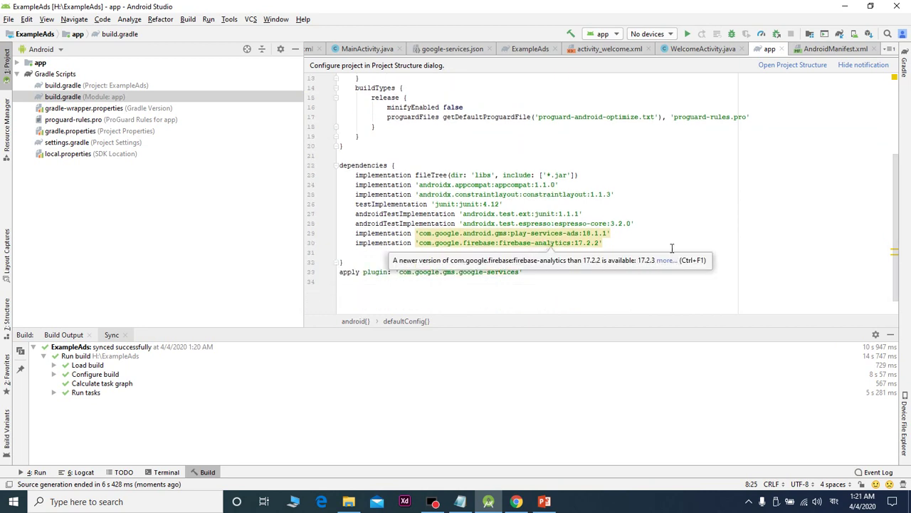
pyautogui.moveTo(639, 236); pyautogui.dragTo(611, 244)
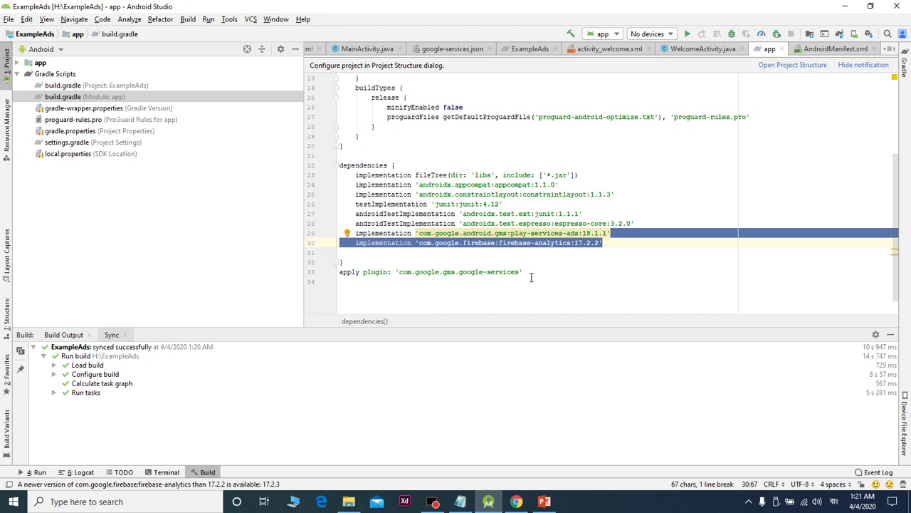
pyautogui.moveTo(537, 273); pyautogui.dragTo(341, 280)
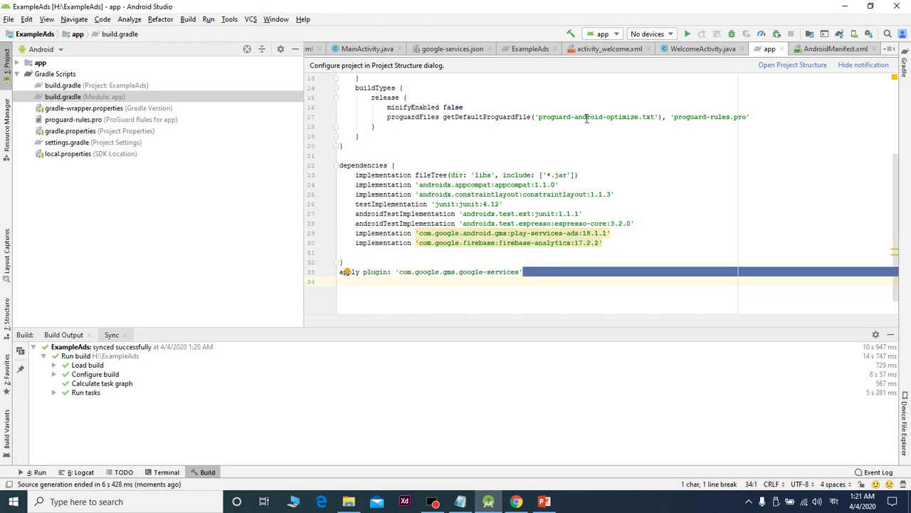
pyautogui.doubleClick(93, 85)
pyautogui.moveTo(576, 175); pyautogui.dragTo(396, 176)
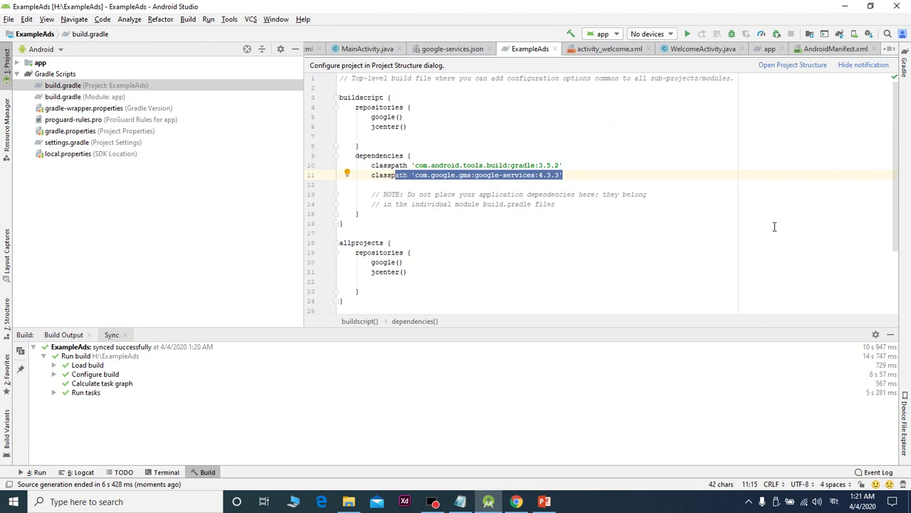